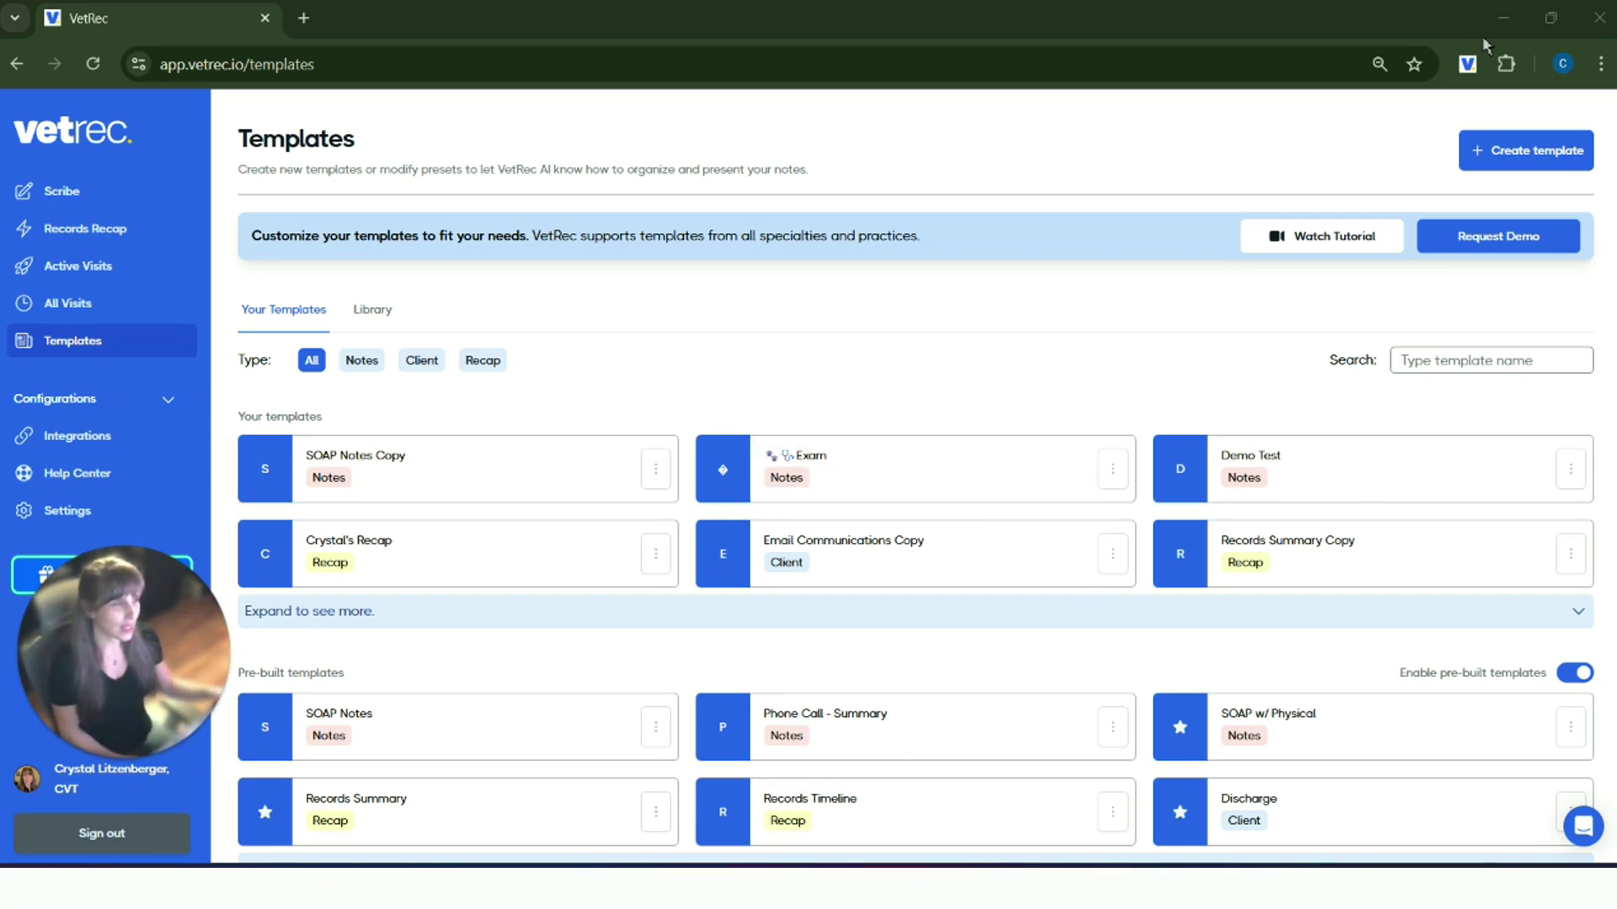
Start a new notes template built from scratch in the Template Builder
click(1557, 155)
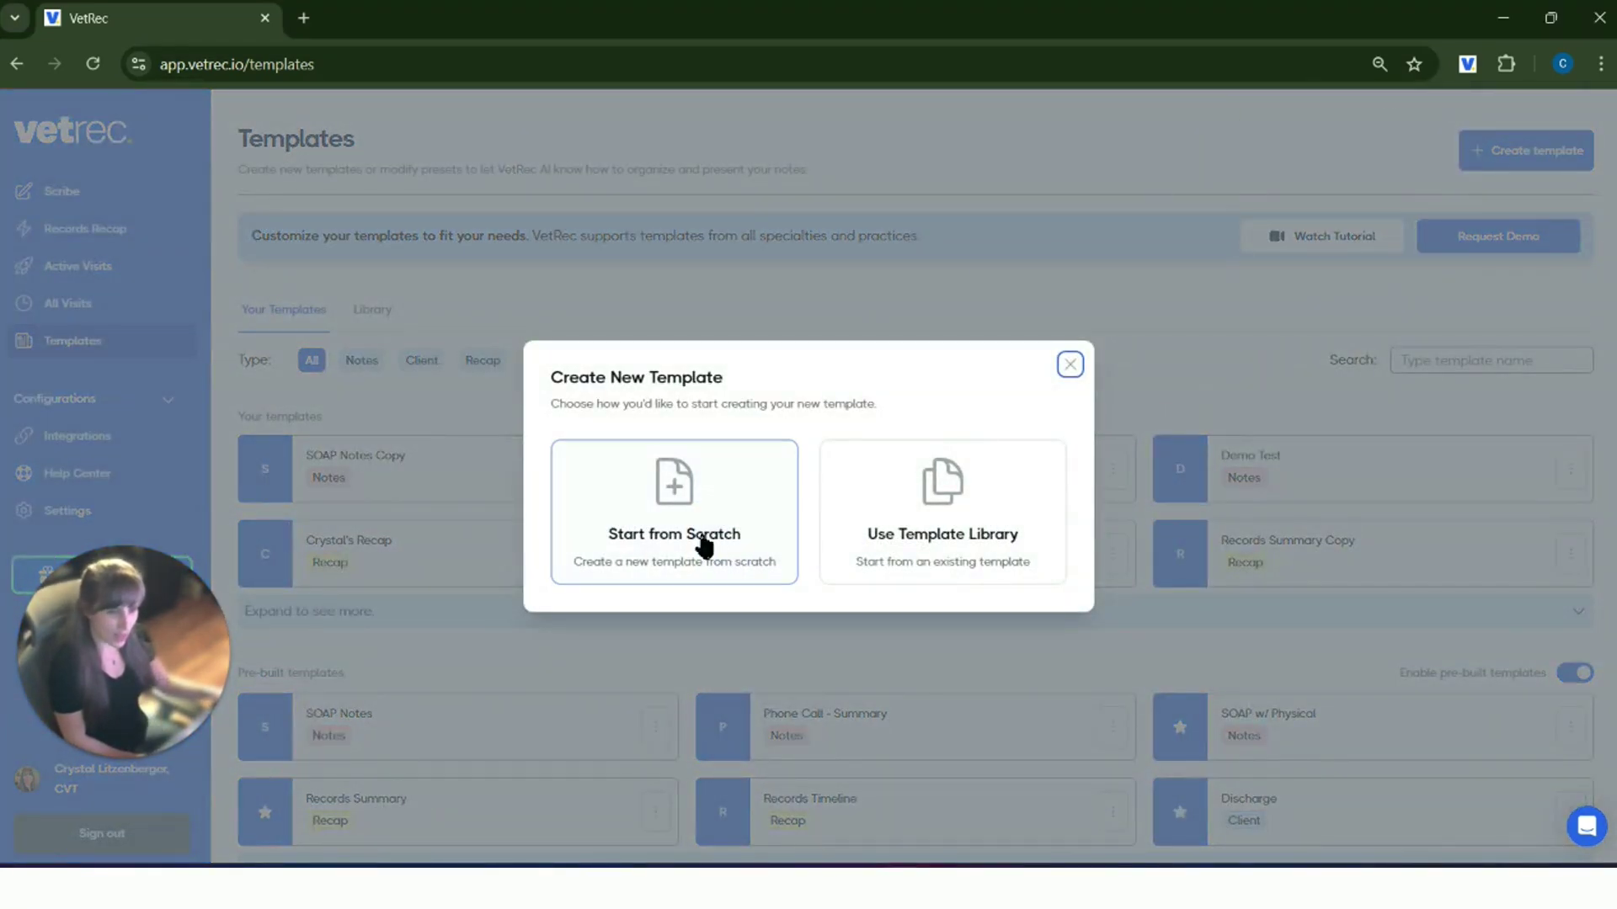
click(682, 555)
click(678, 556)
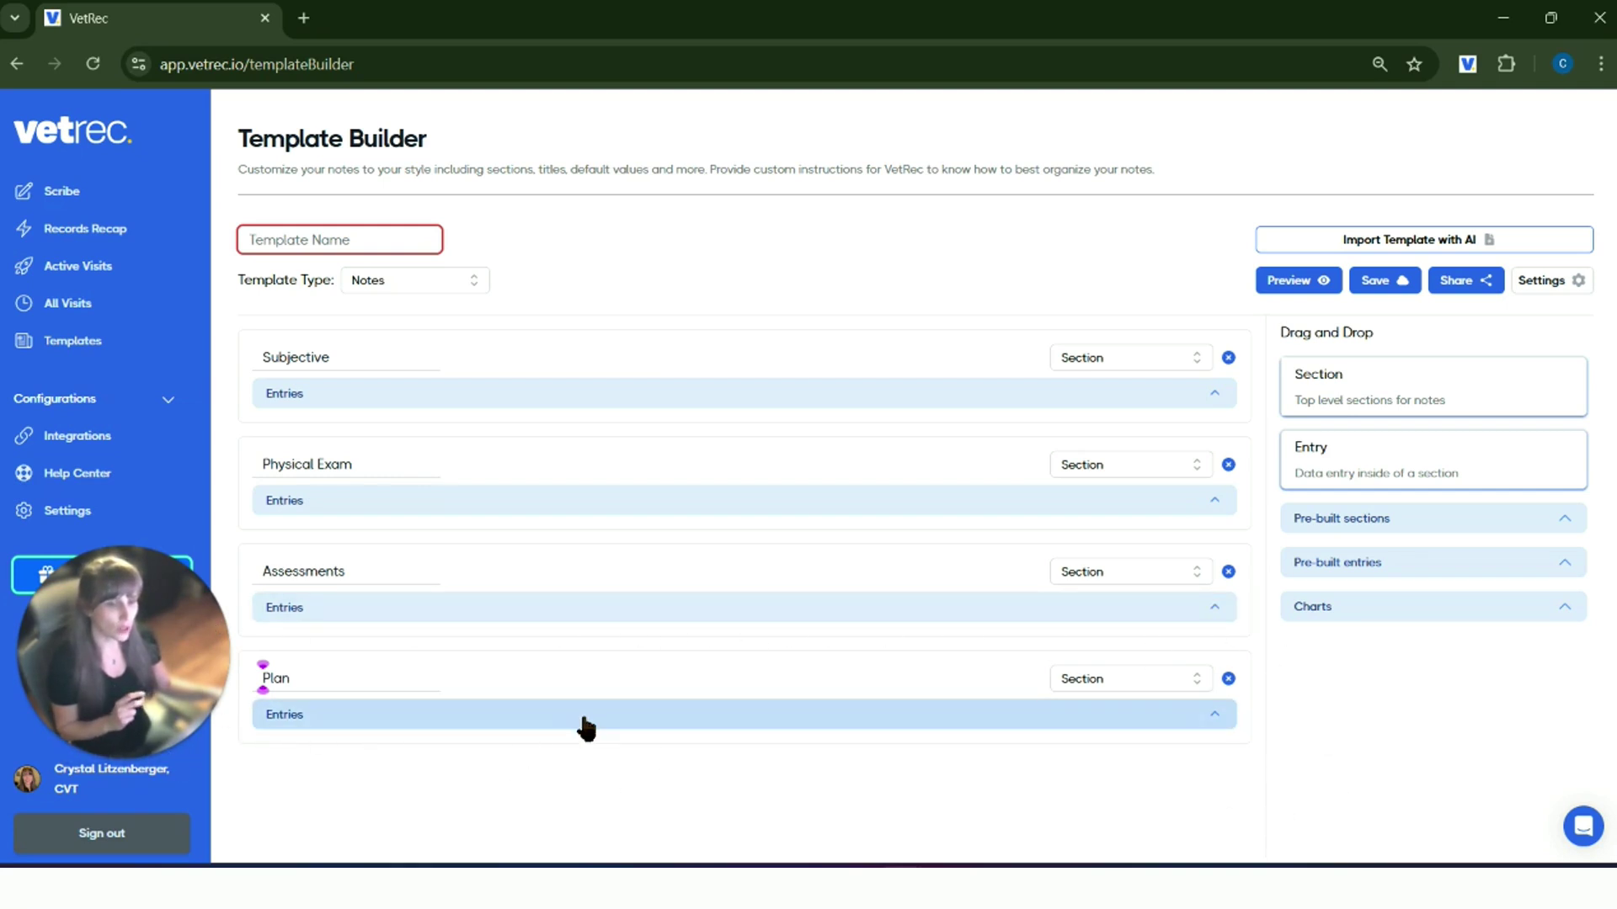
Remove the Subjective entries and delete every default section, leaving an empty canvas
click(551, 399)
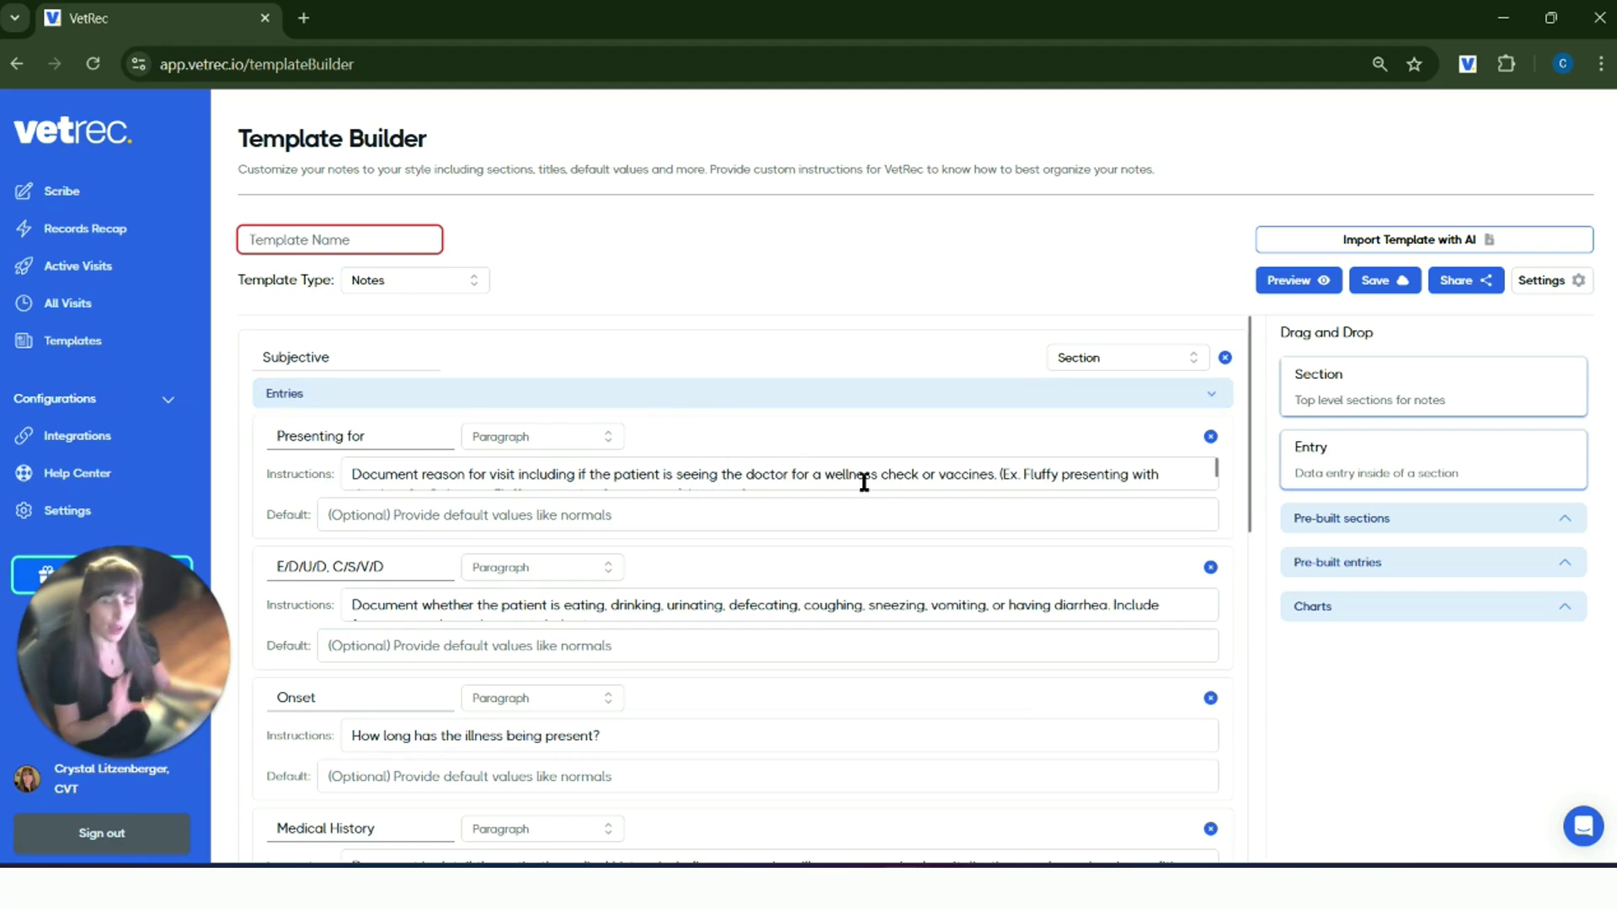
click(1211, 438)
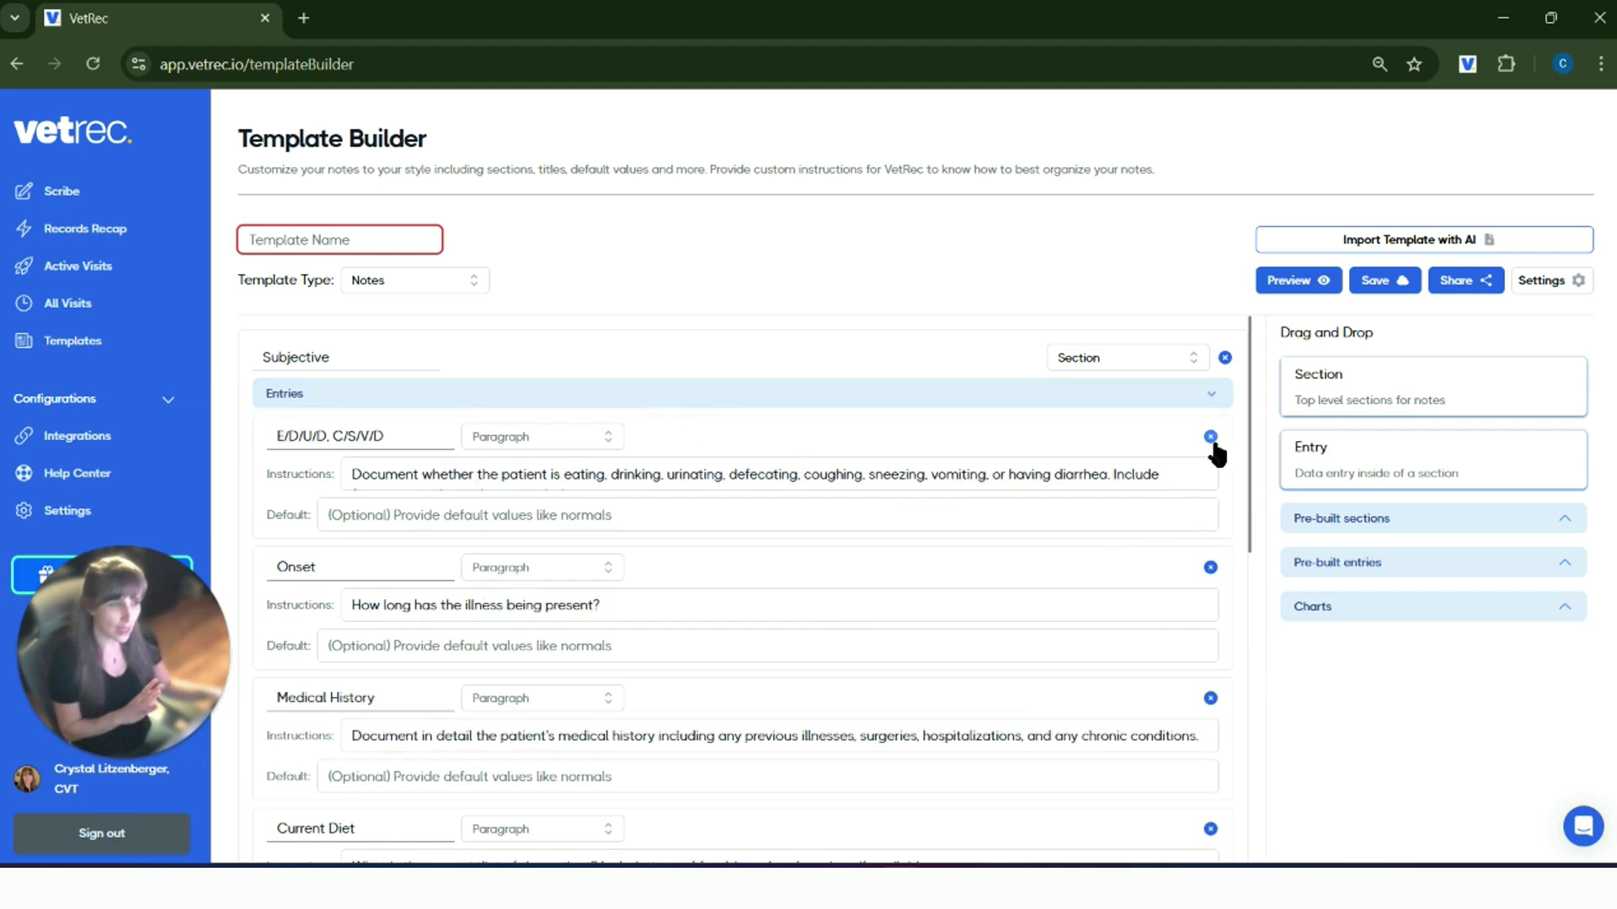
click(1210, 438)
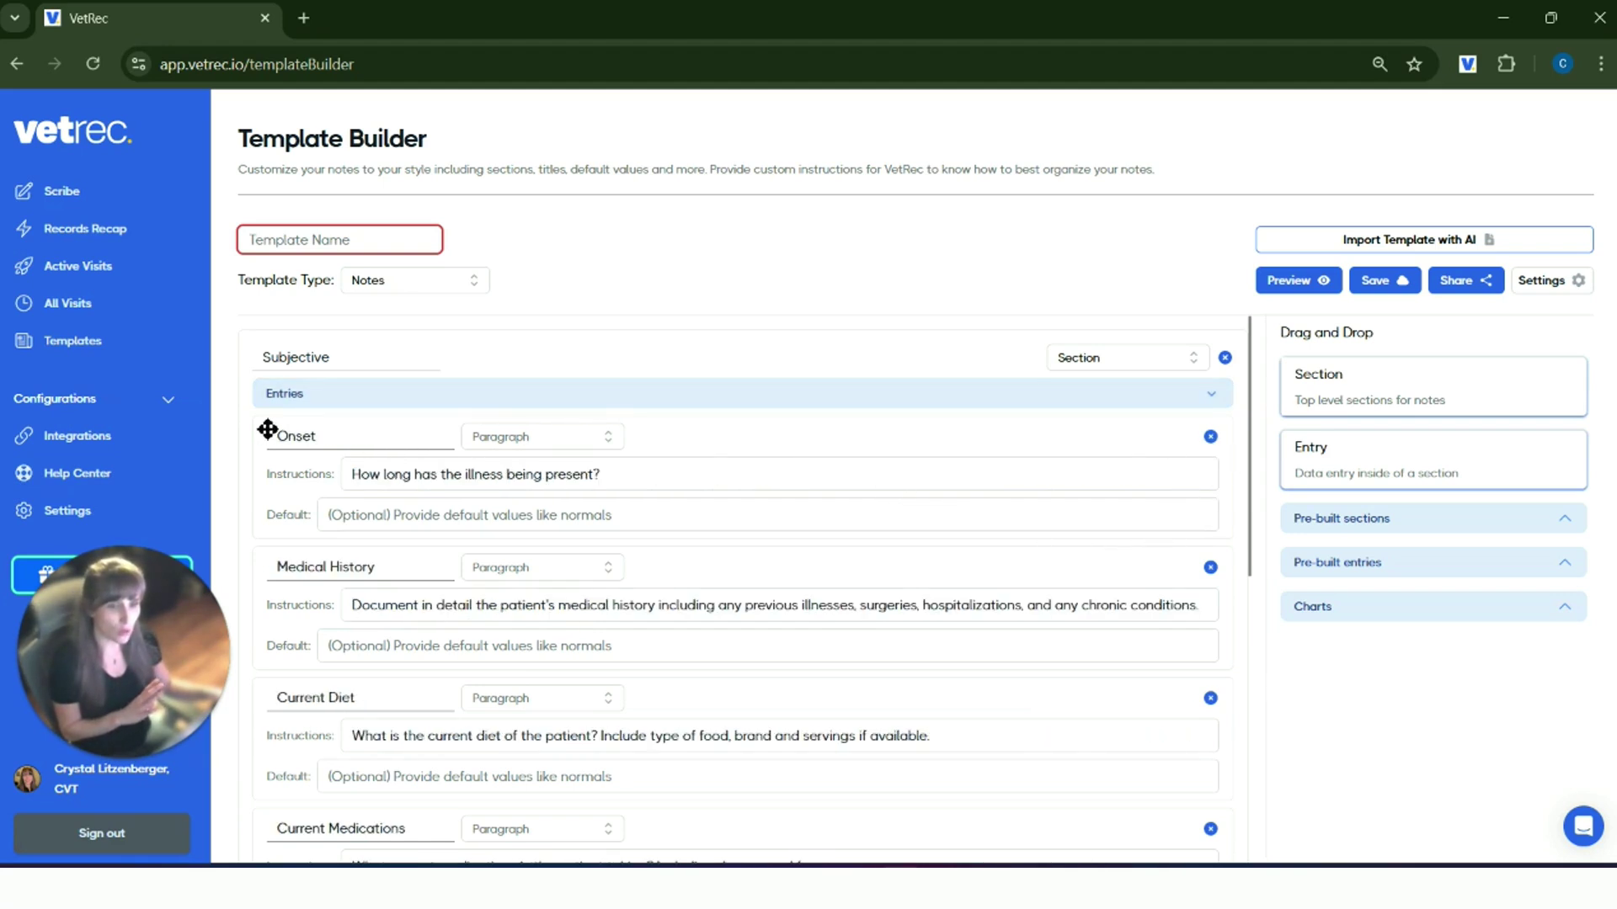
mouse_move(271, 434)
mouse_down()
mouse_move(269, 612)
mouse_move(272, 455)
mouse_up()
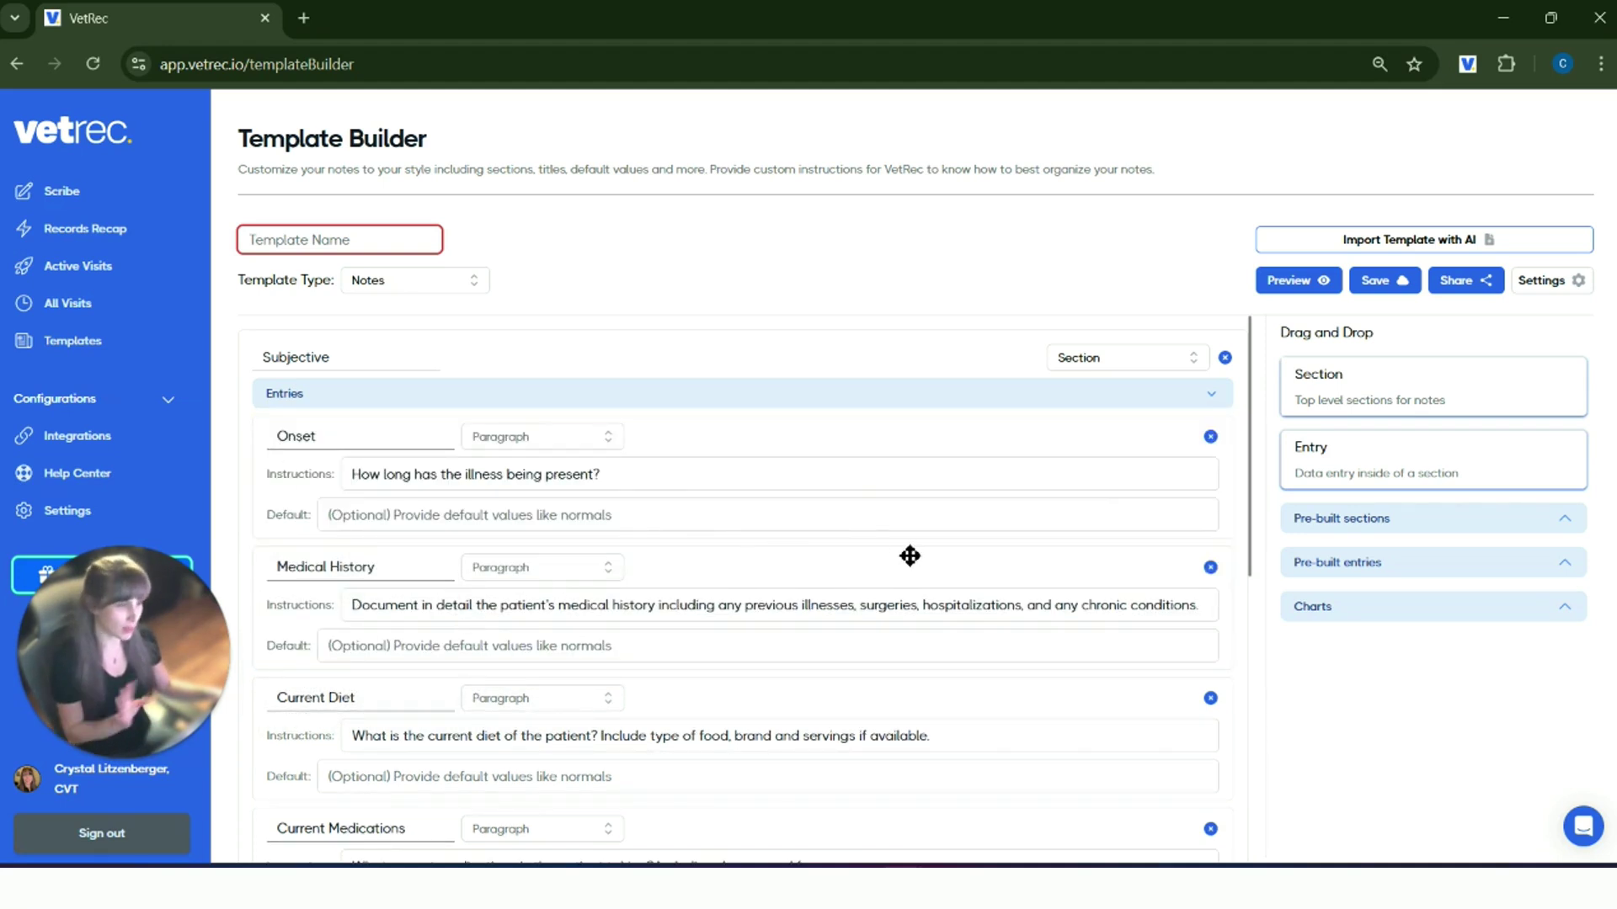
click(1225, 358)
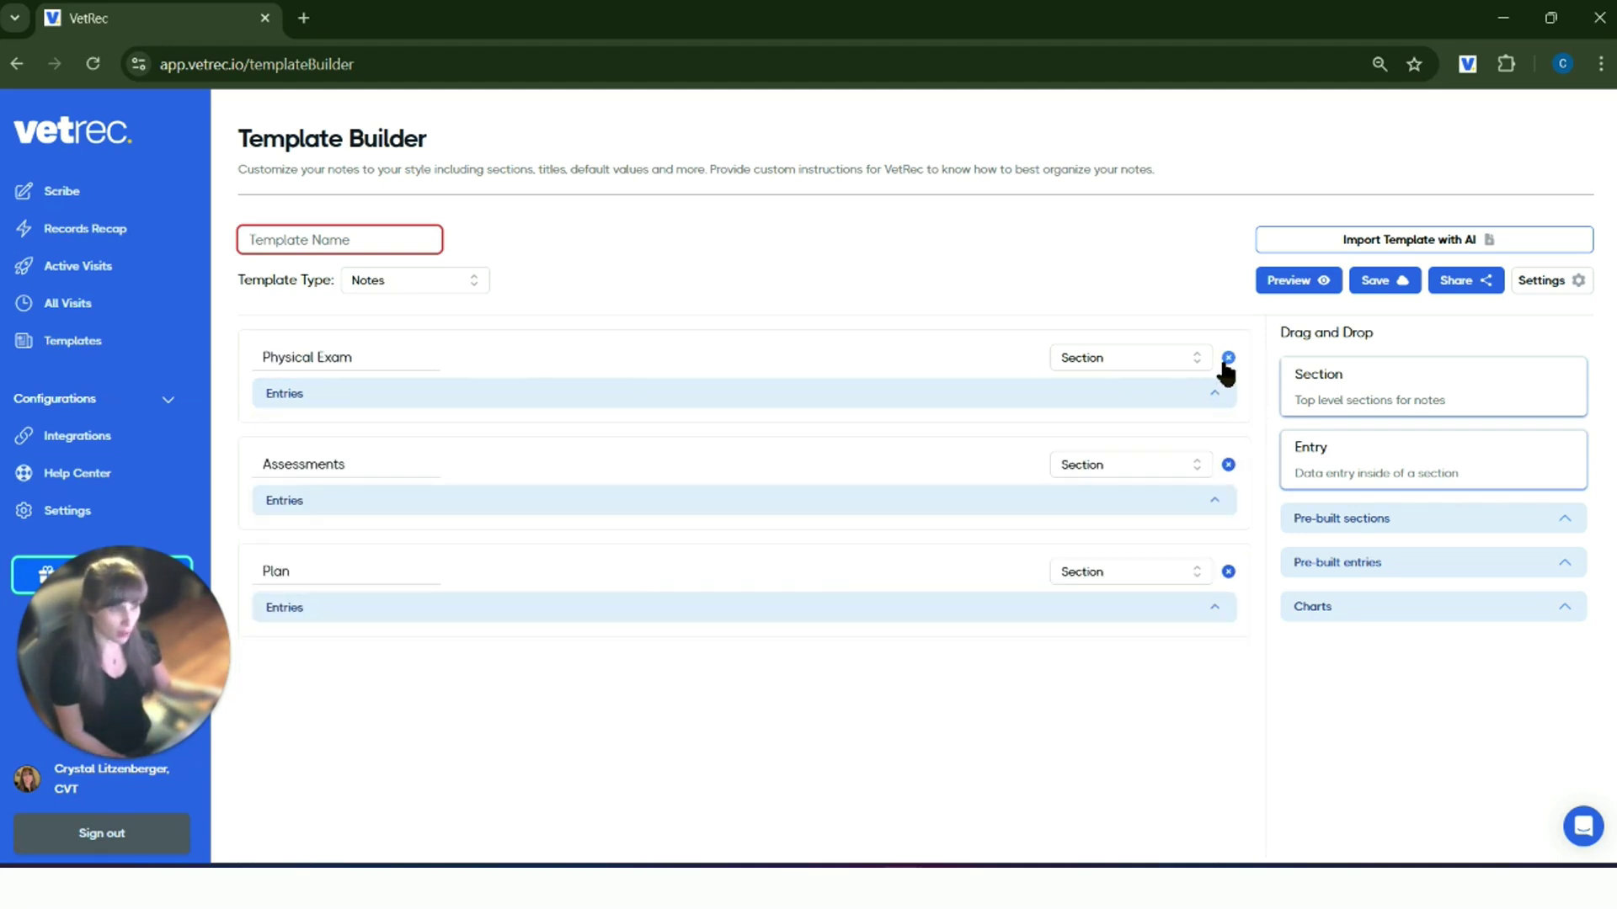
click(1224, 357)
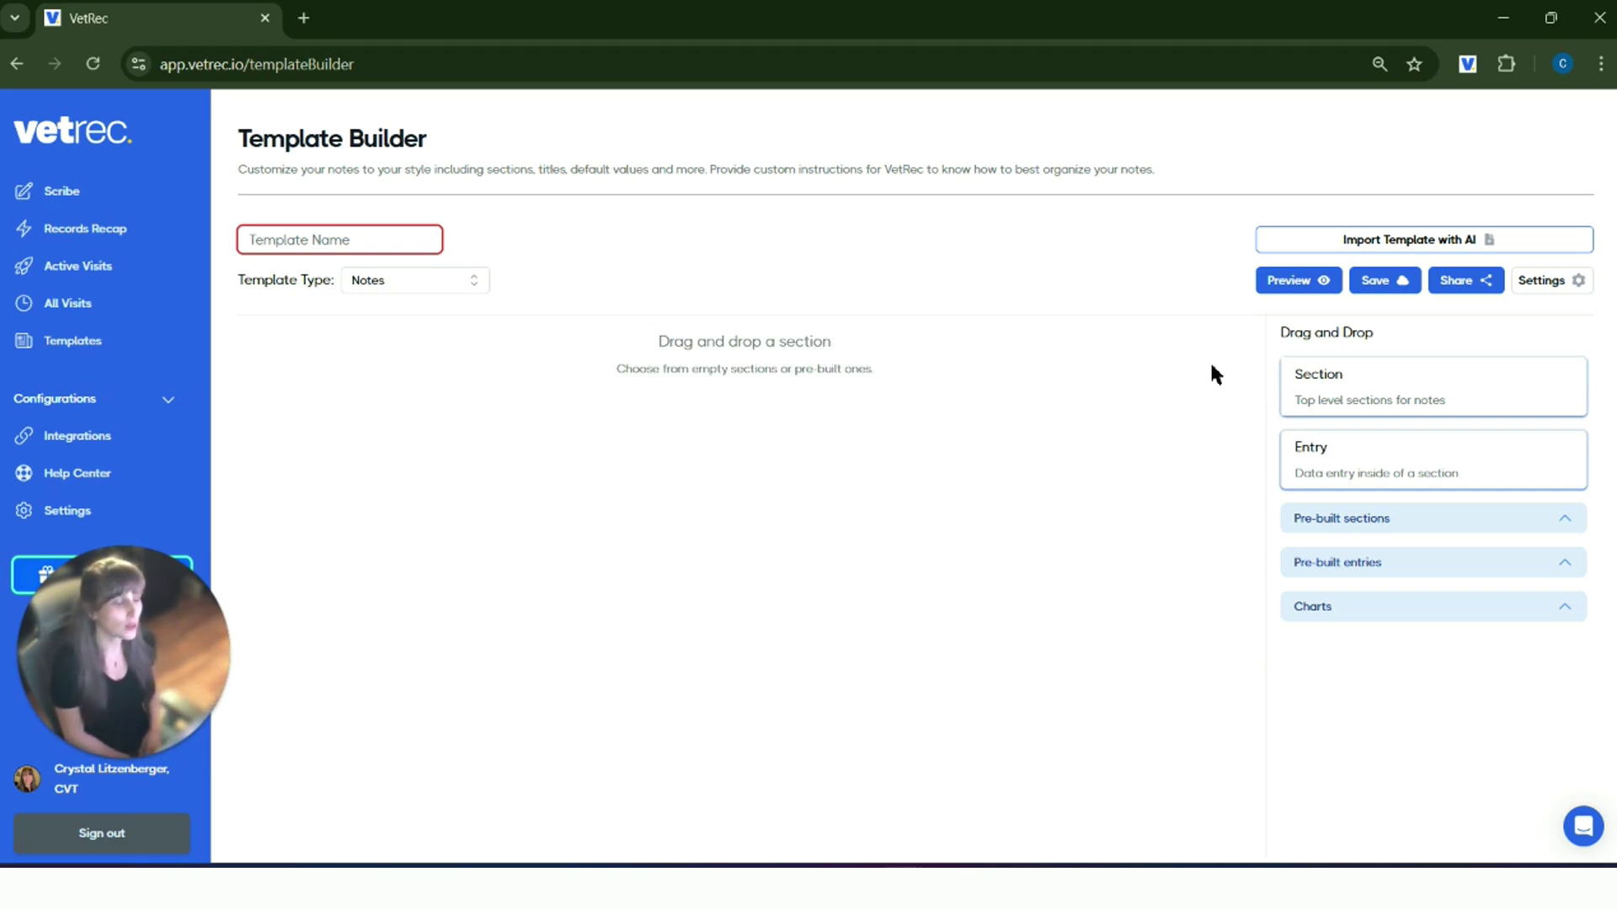
Add a blank section with one empty entry, then place the pre-built Vitals section above it
click(1406, 522)
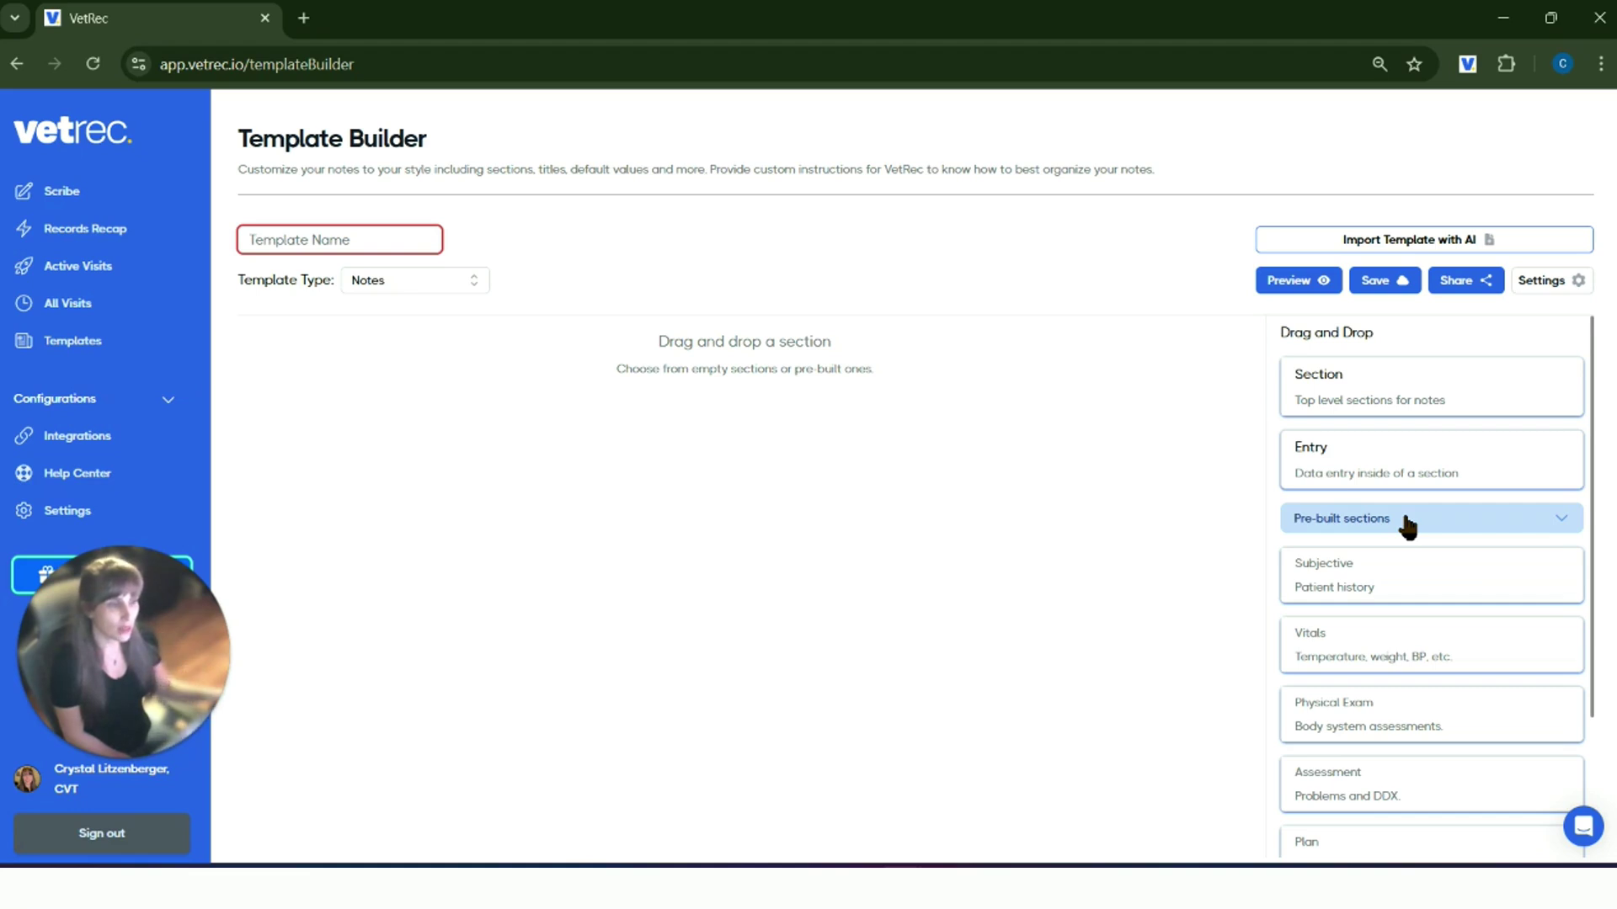
drag(1386, 367, 877, 362)
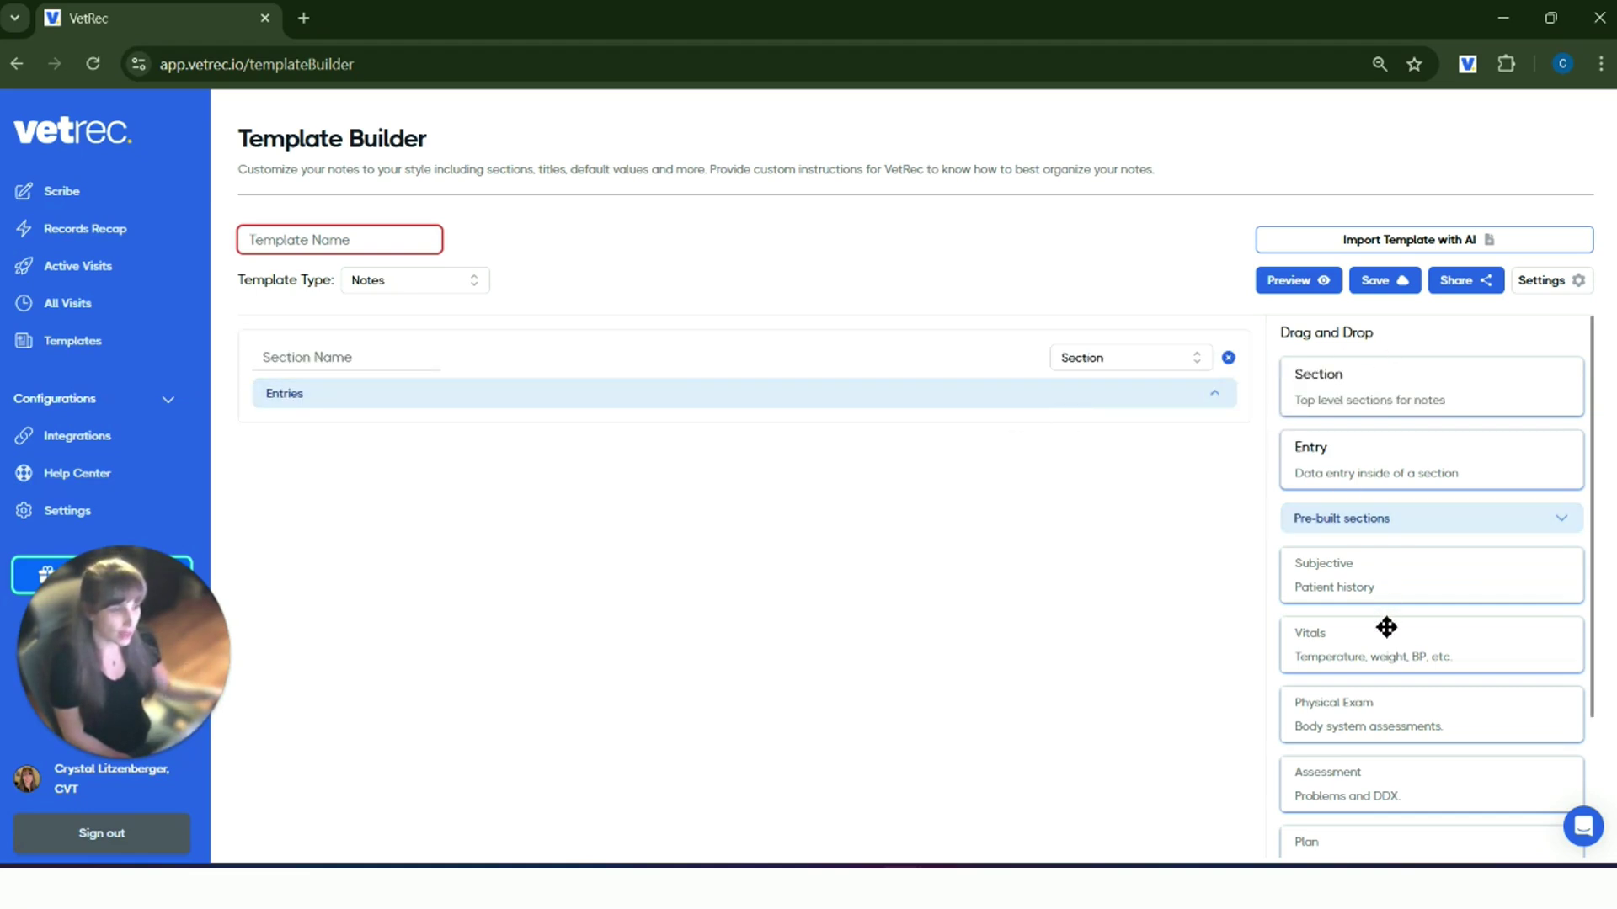
drag(1278, 442, 511, 405)
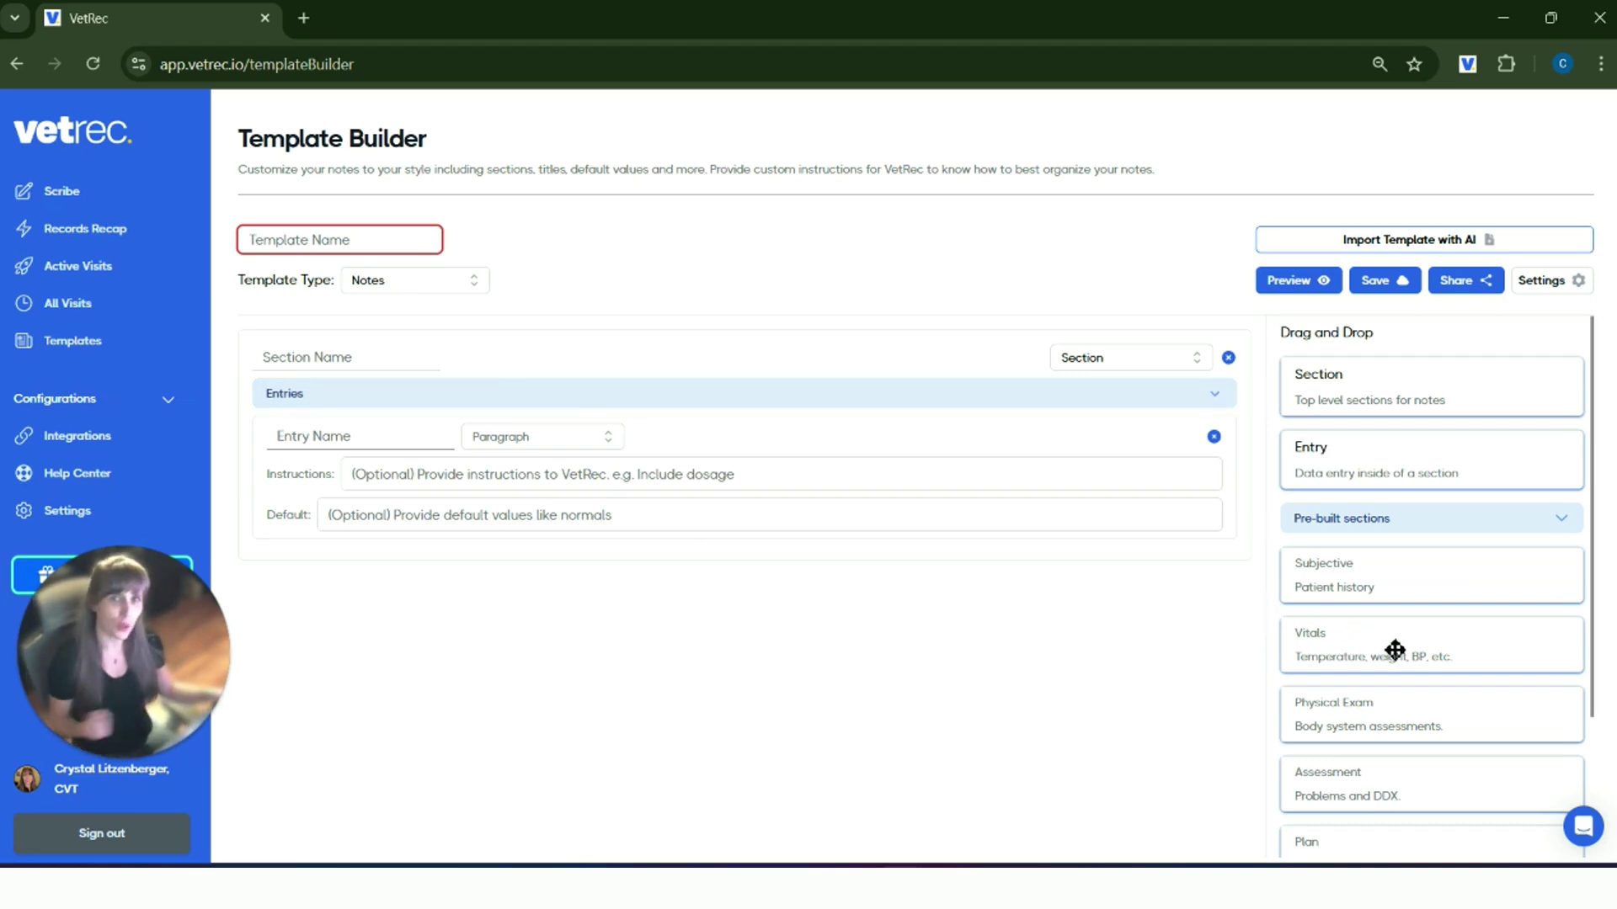
drag(1394, 651, 578, 354)
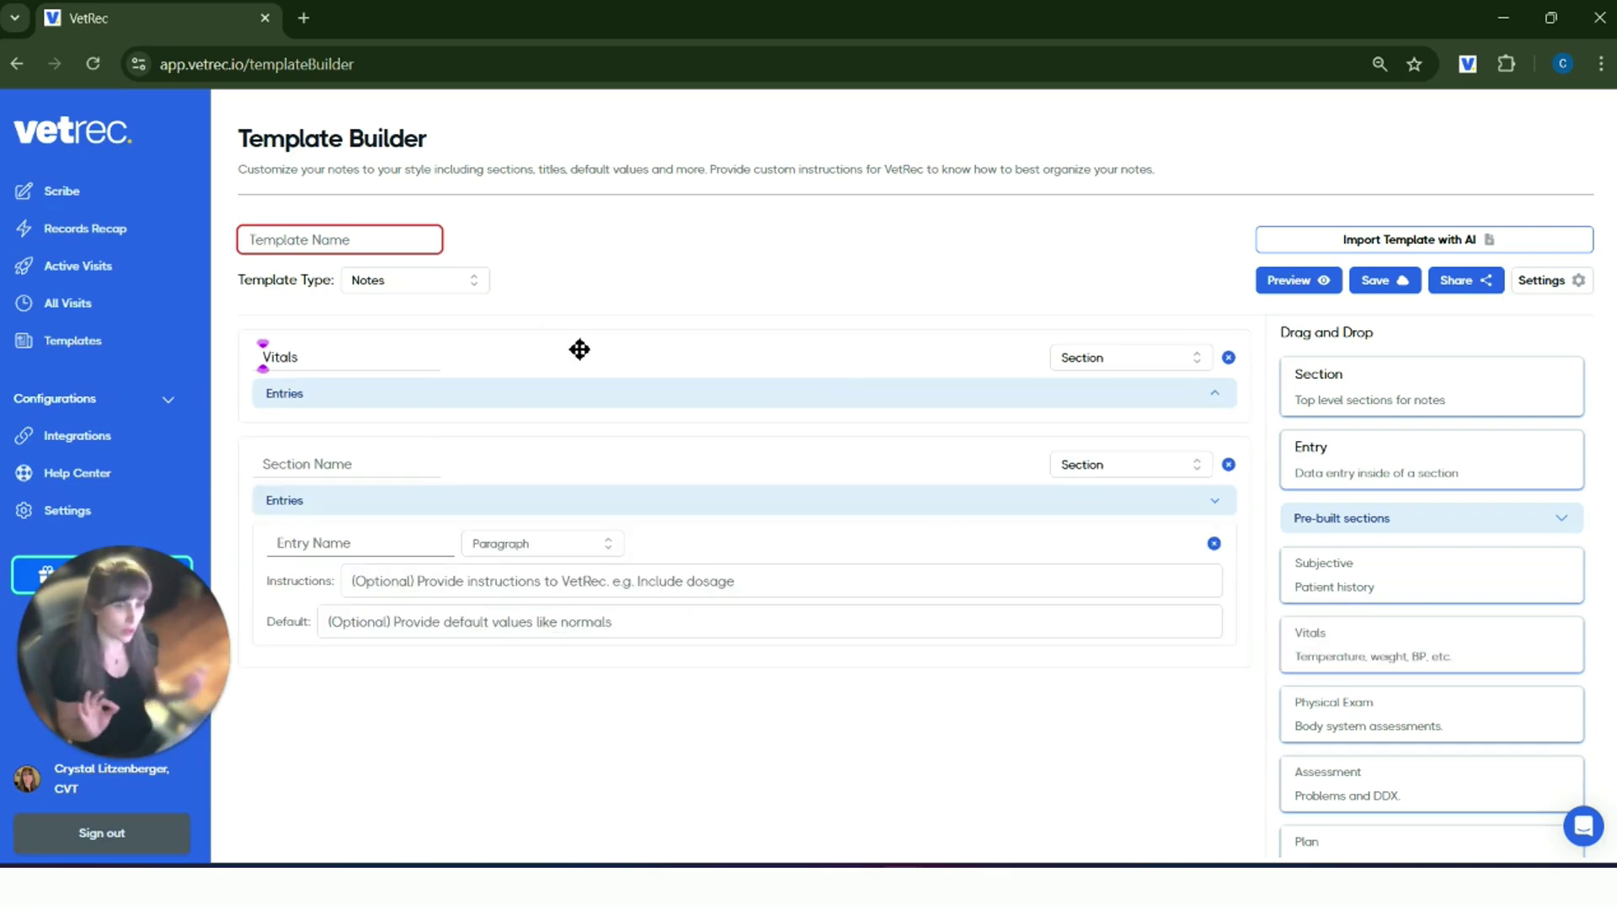
Expand the Vitals entries and reorder Weight so it ends up above Temperature
click(504, 412)
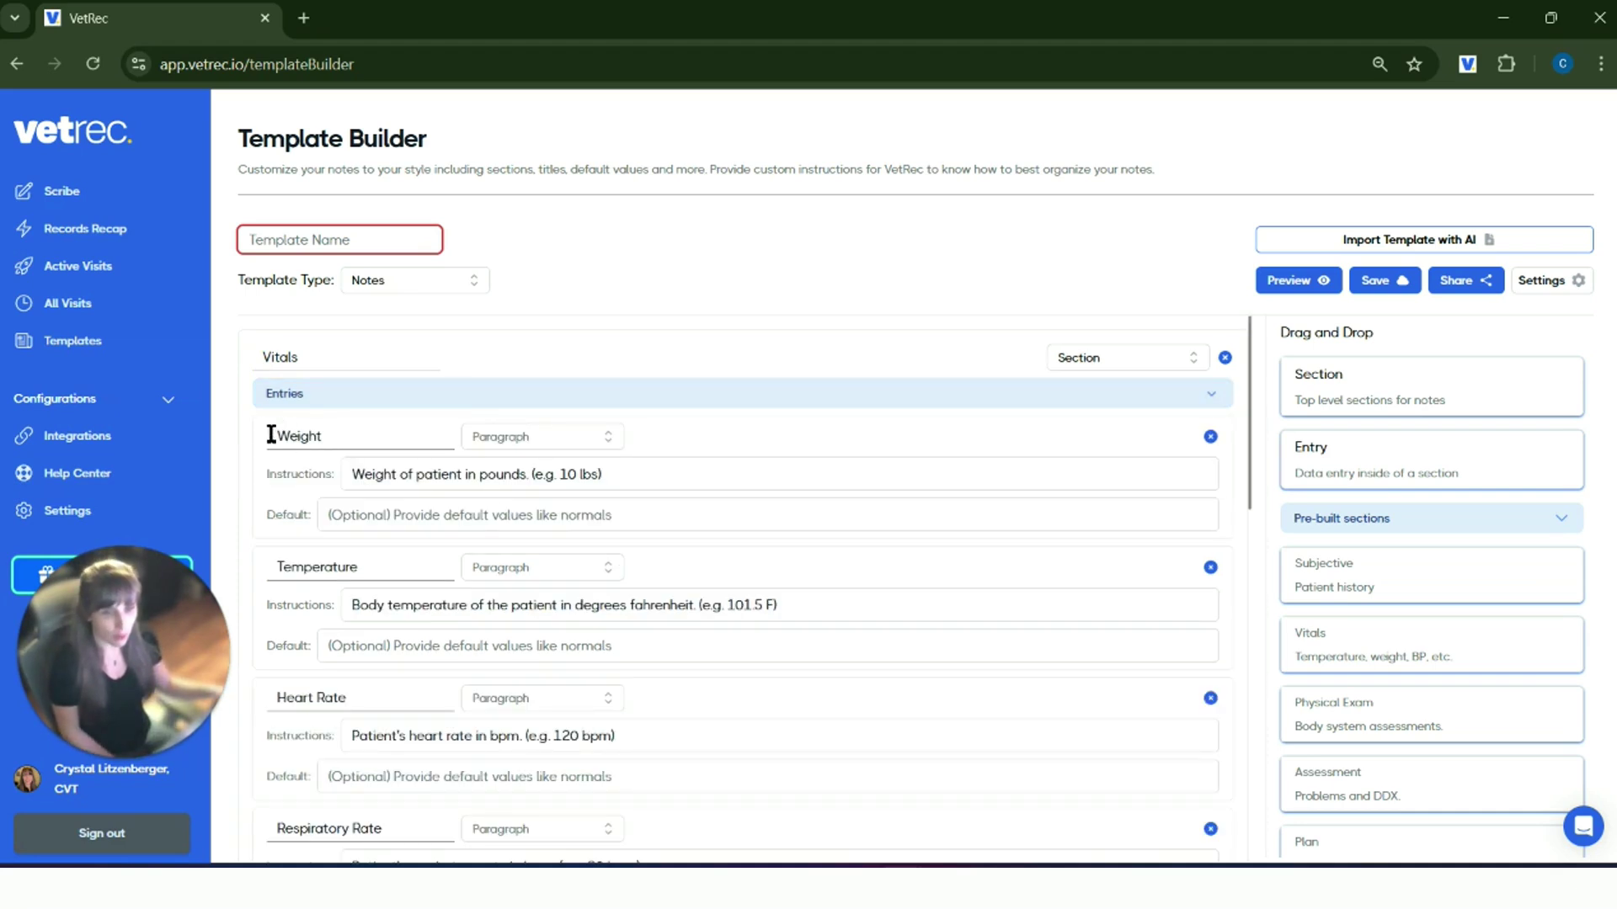
drag(264, 427, 304, 650)
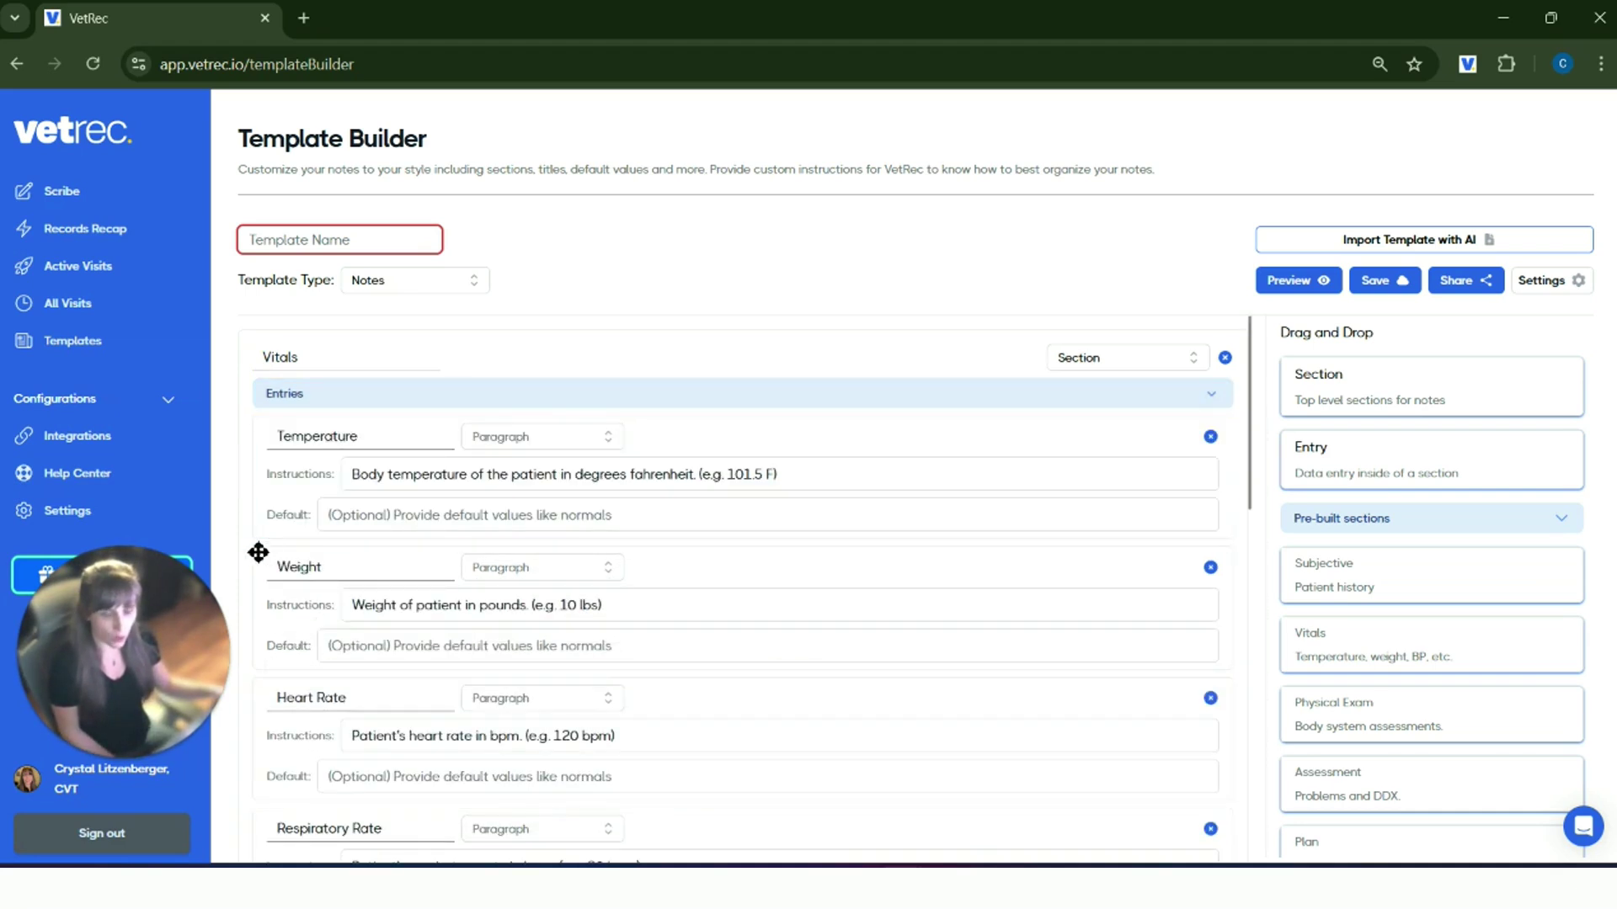
drag(262, 567, 289, 480)
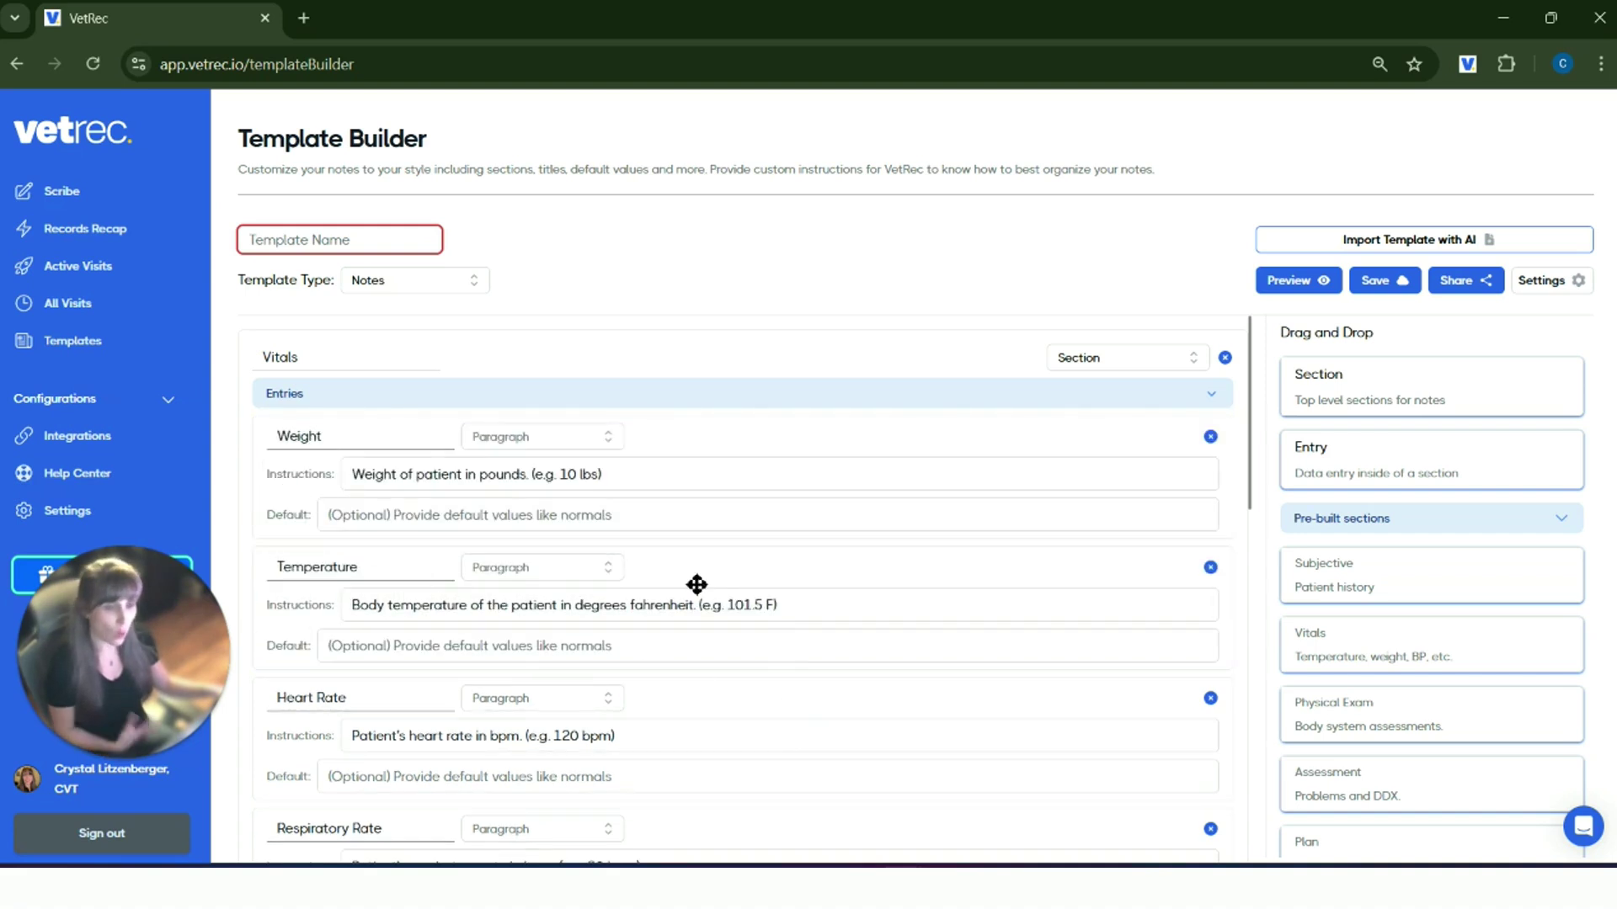
Check Temperature's entry types, then remove all Vitals entries and the Vitals section
click(579, 570)
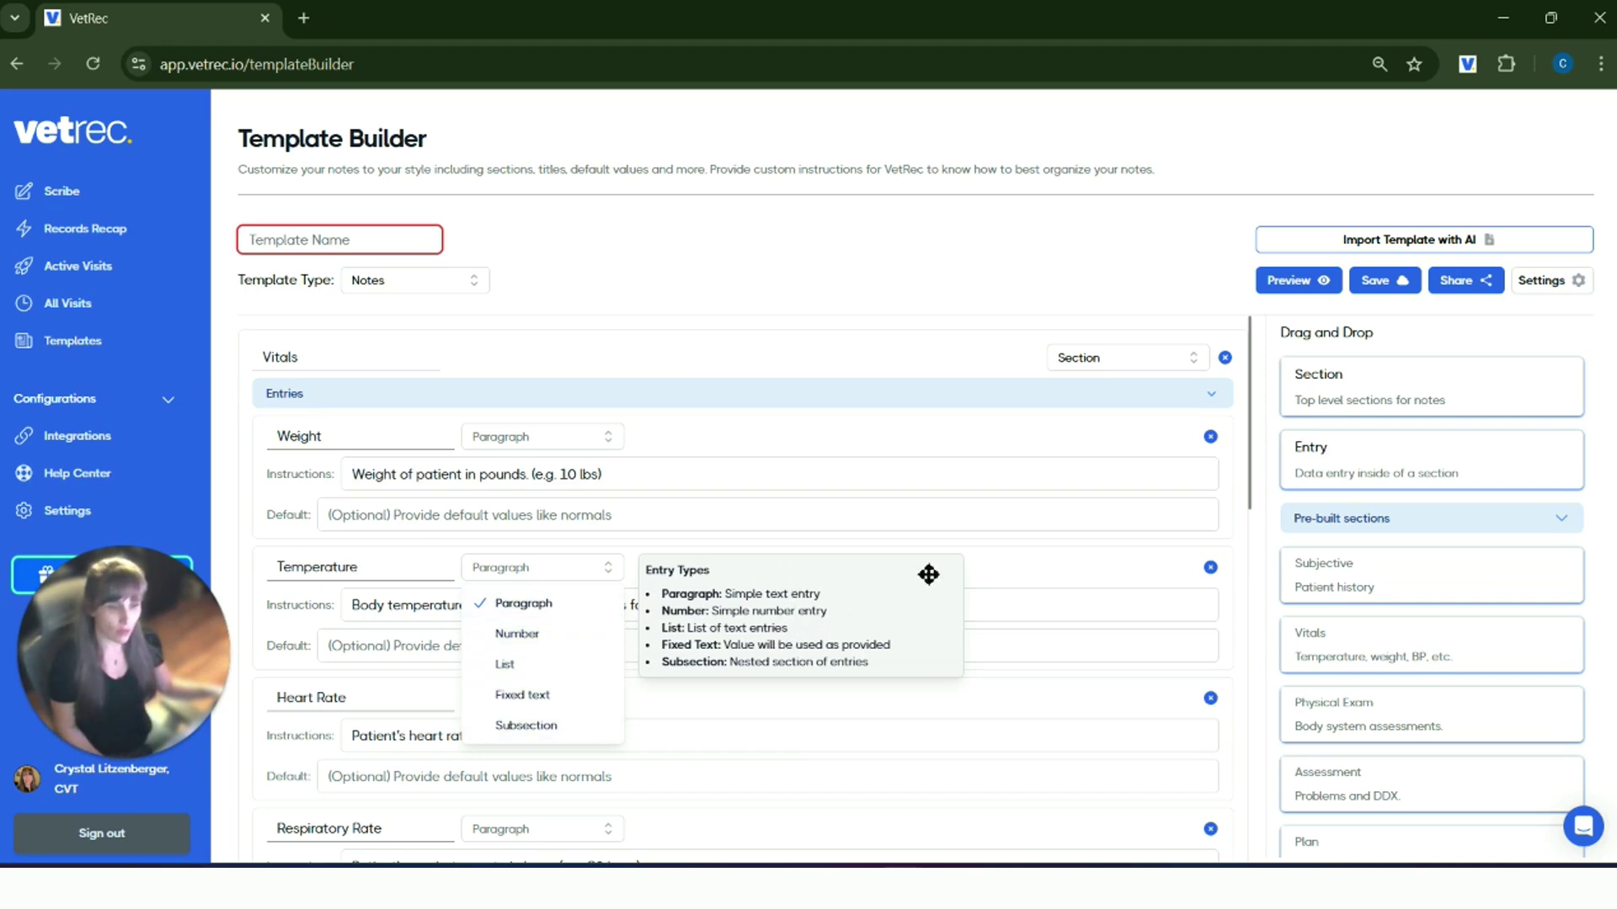
click(1106, 578)
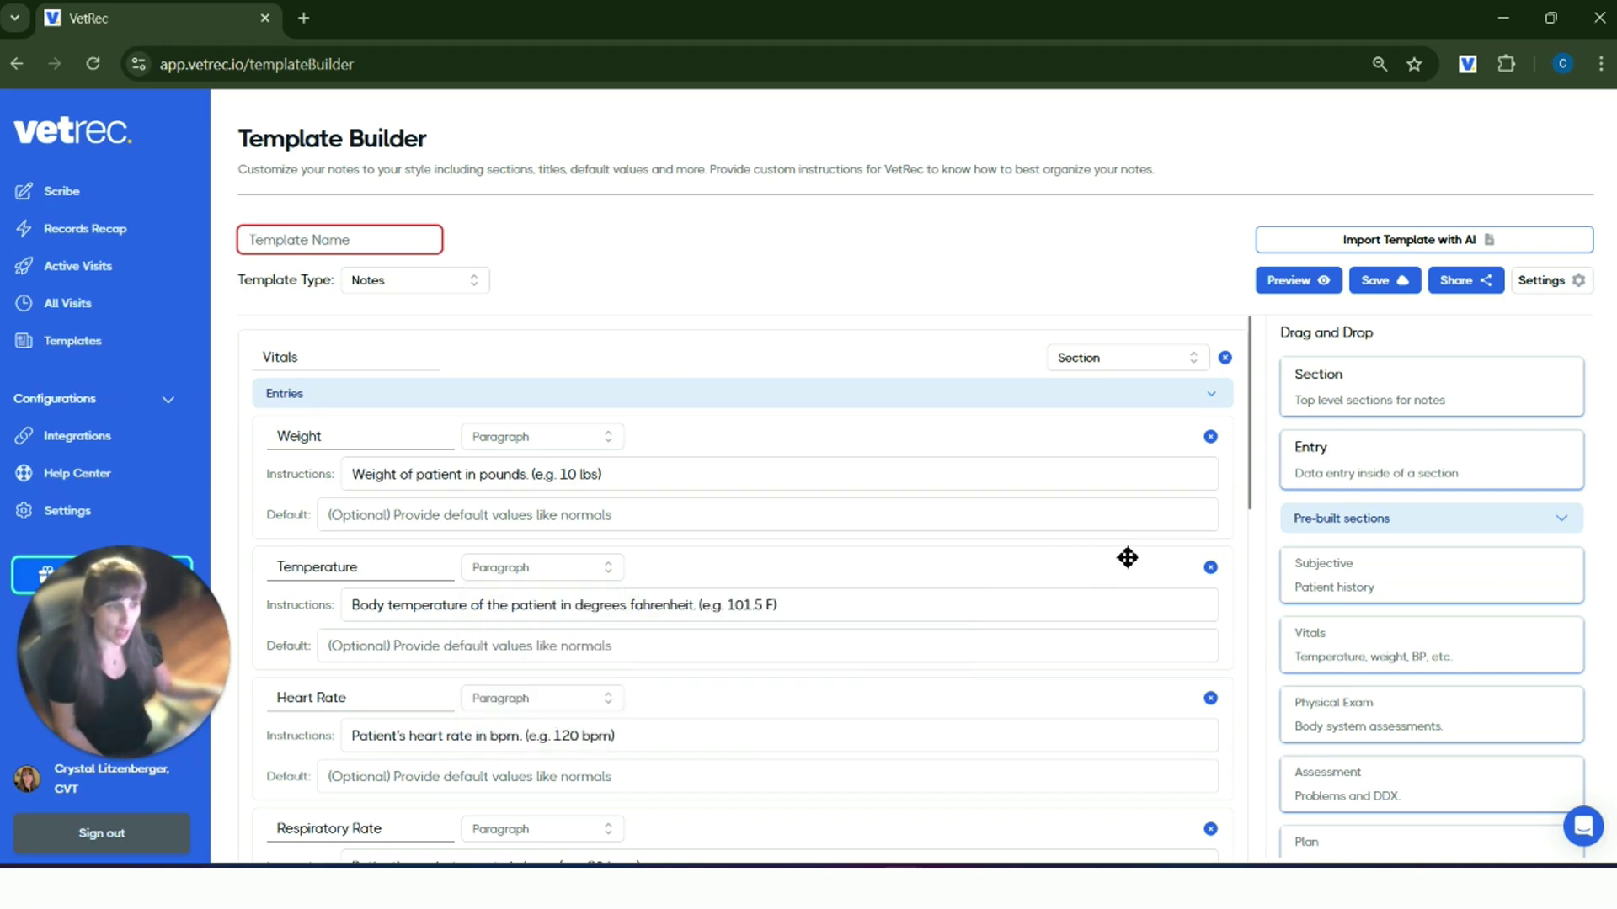
click(1211, 438)
click(1210, 438)
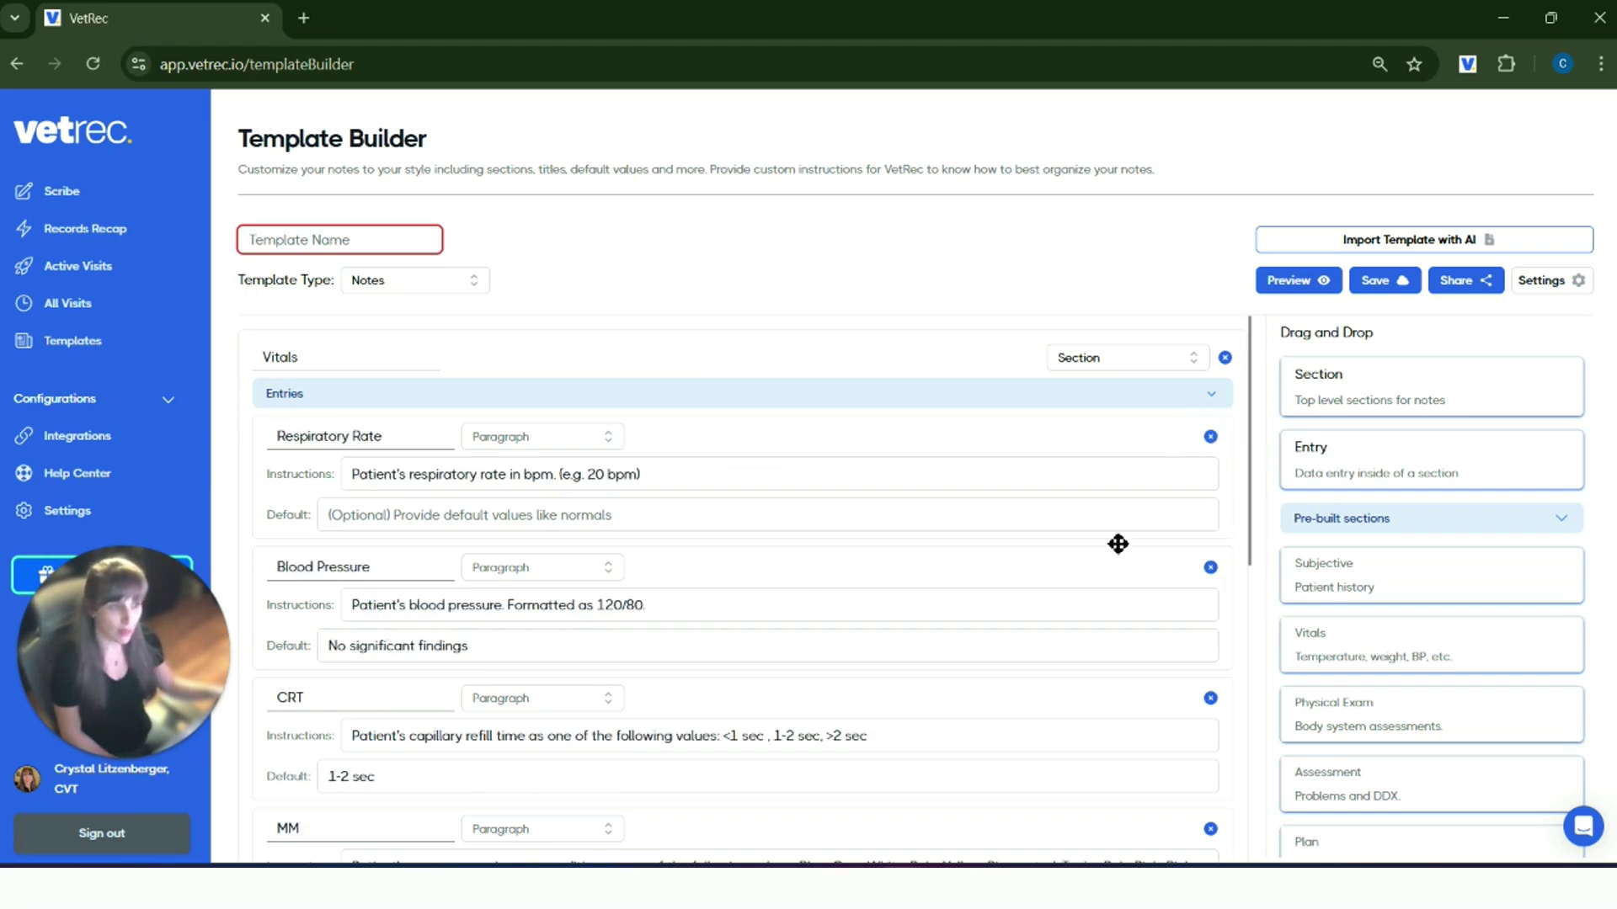
click(1210, 438)
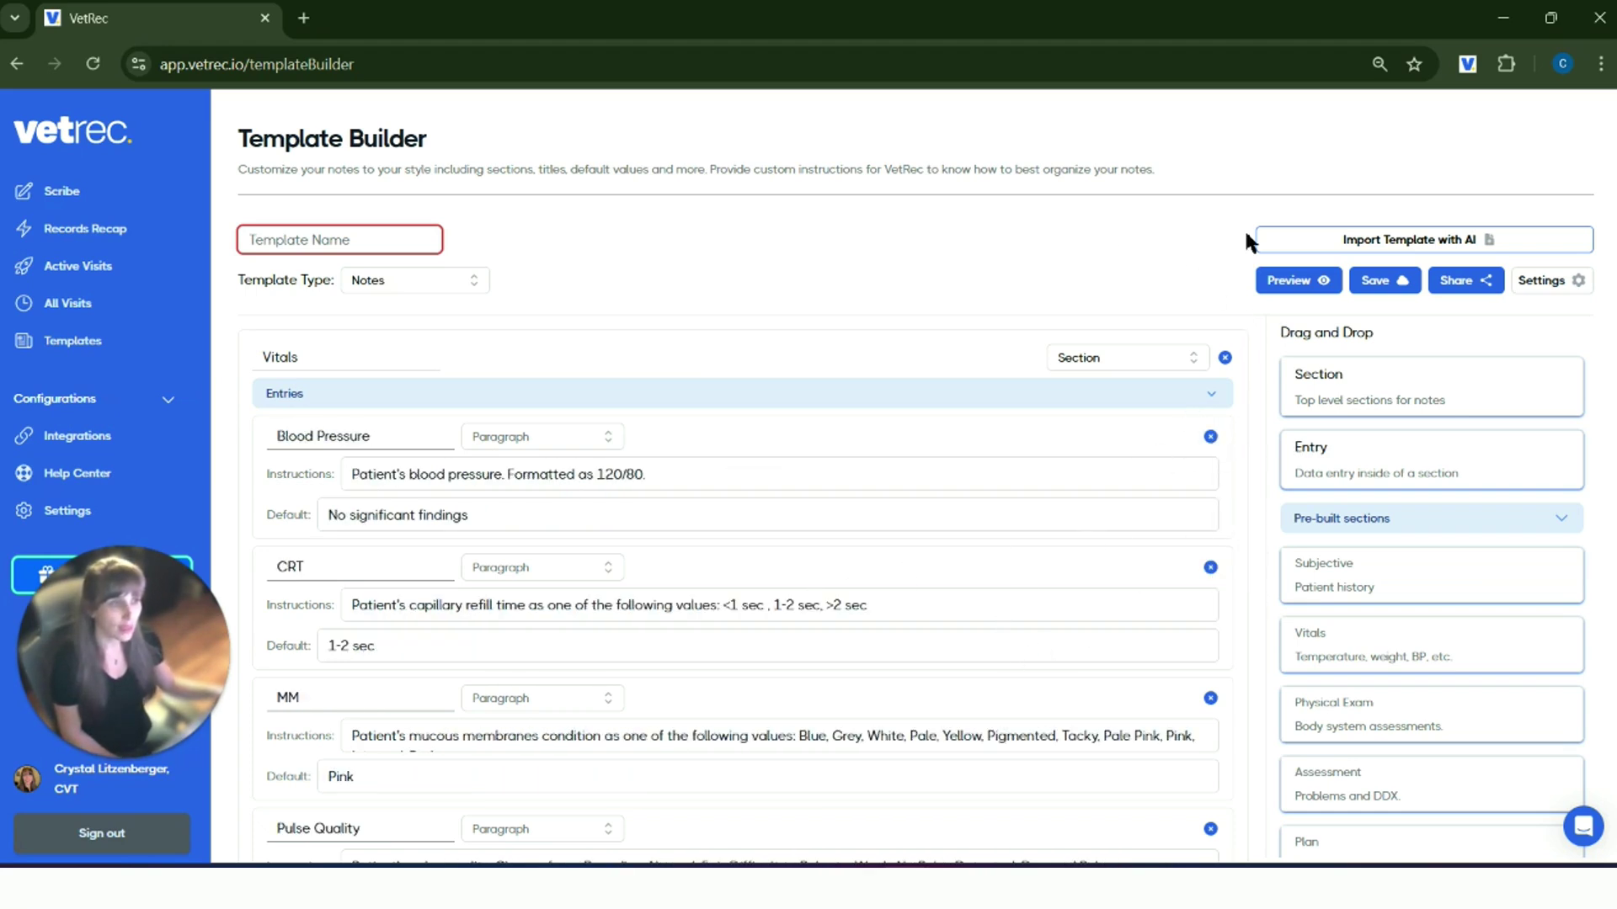
click(1225, 360)
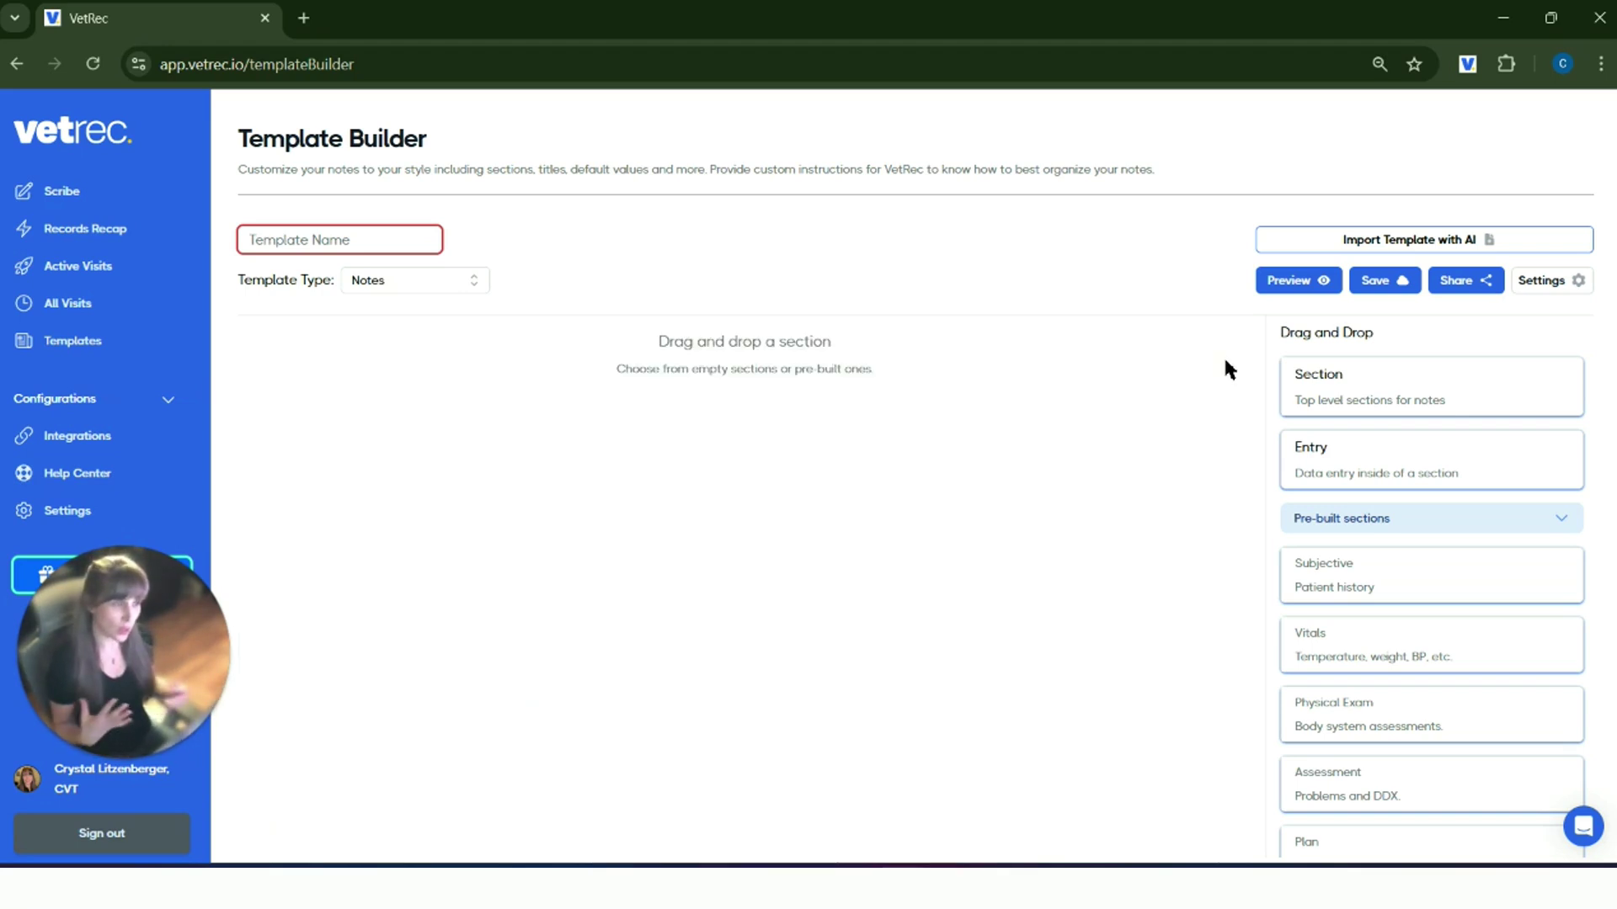
Dismiss the Import Template with AI dialog and return to the Templates list
click(1398, 240)
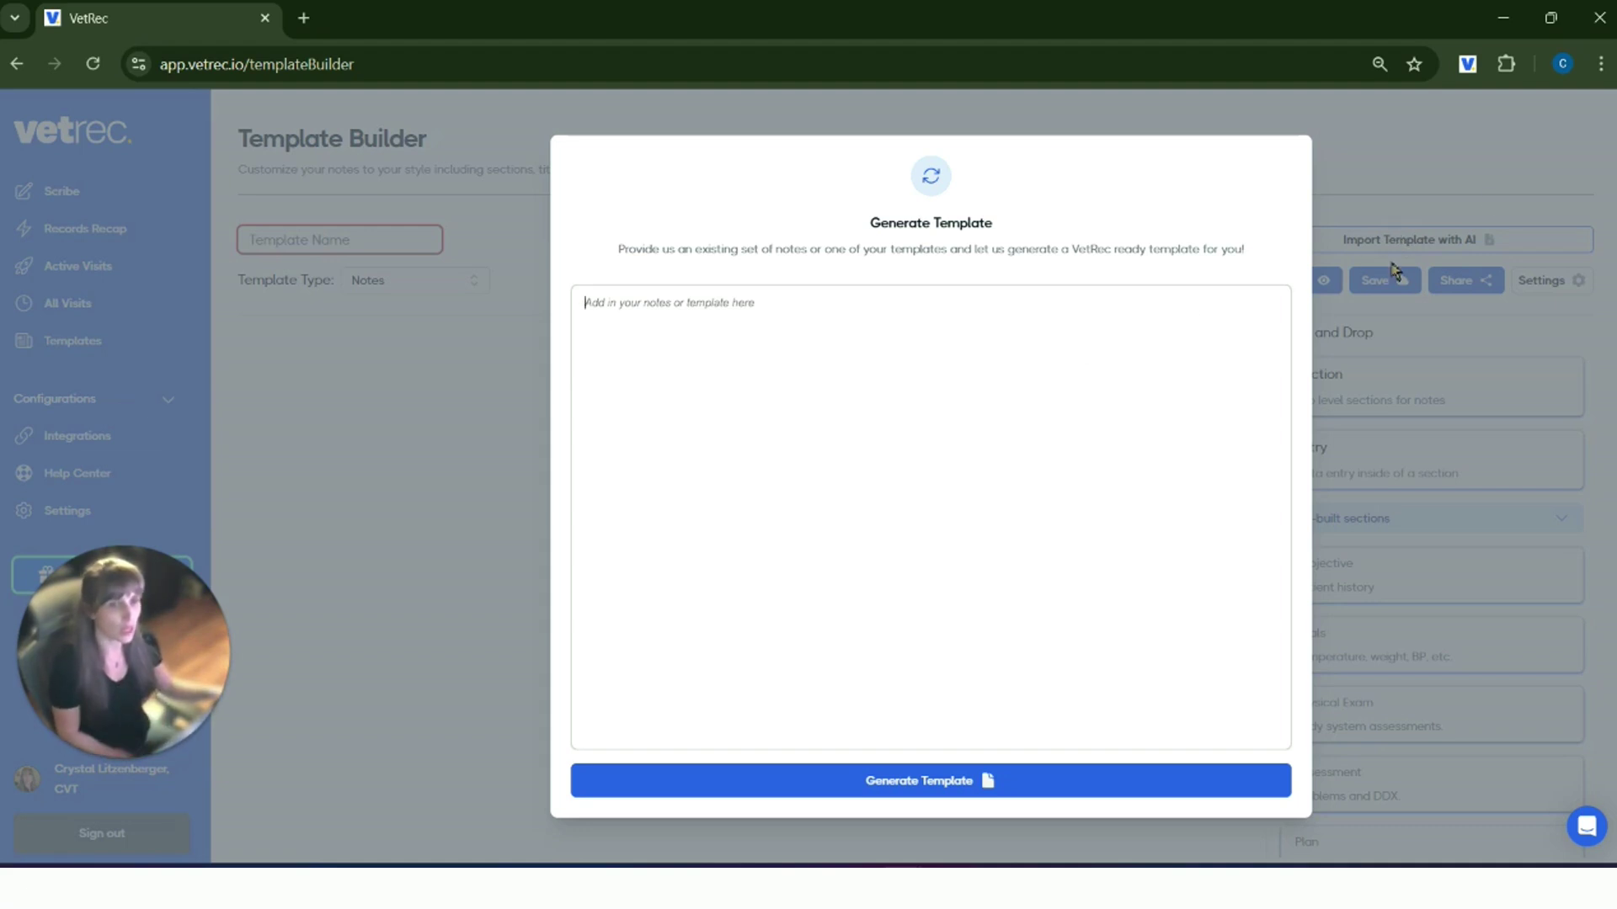
click(269, 448)
click(75, 341)
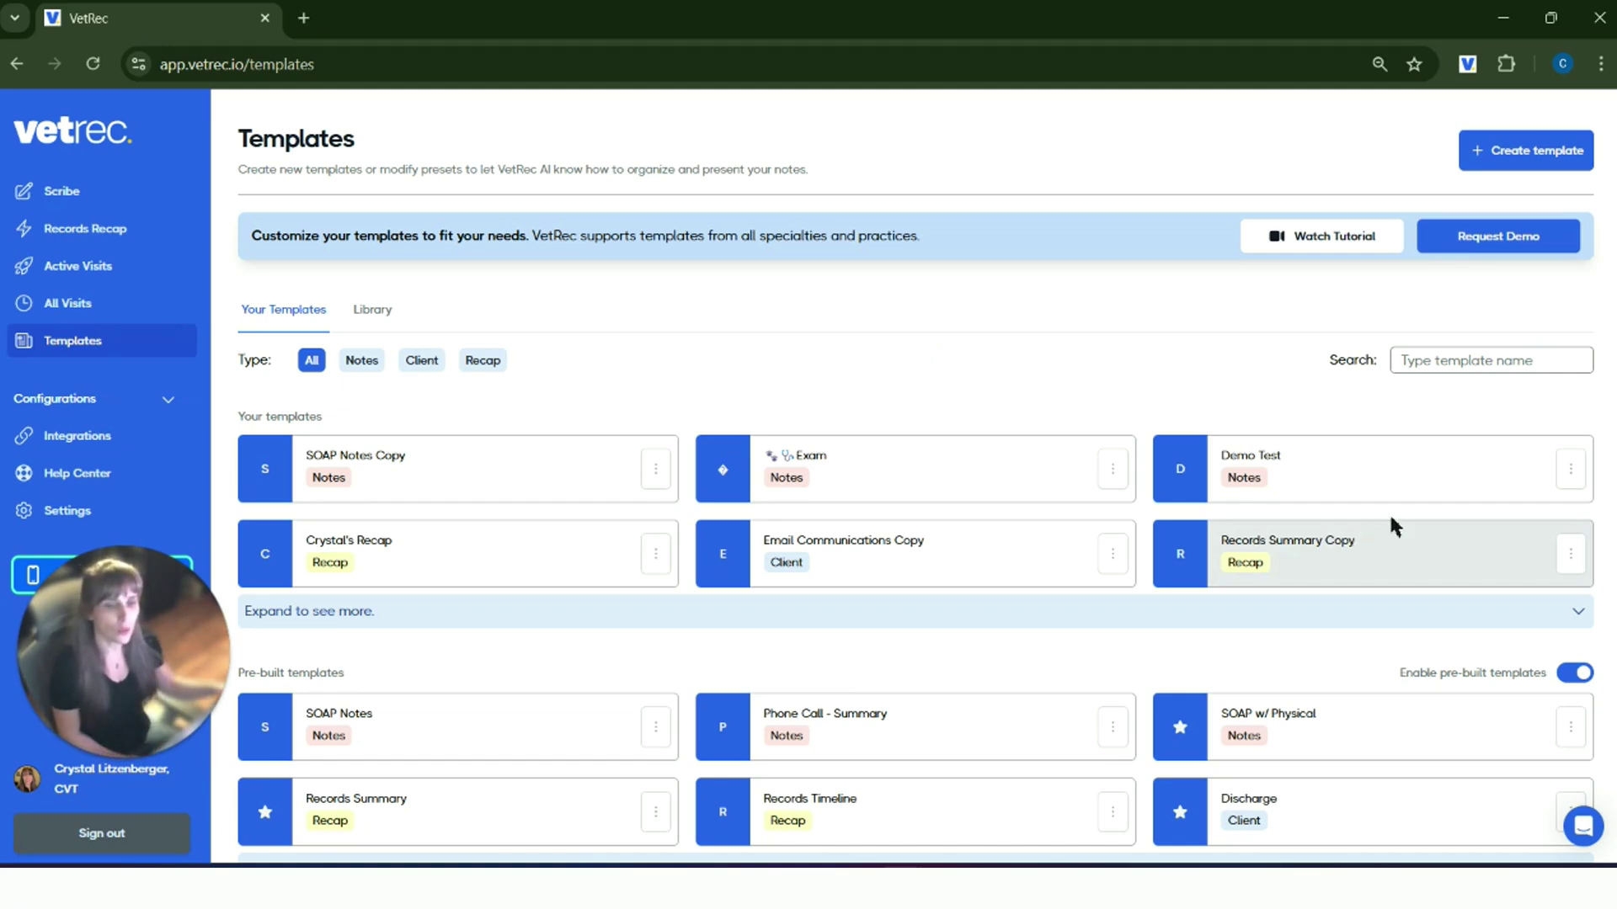
scroll(758, 656, down, 1)
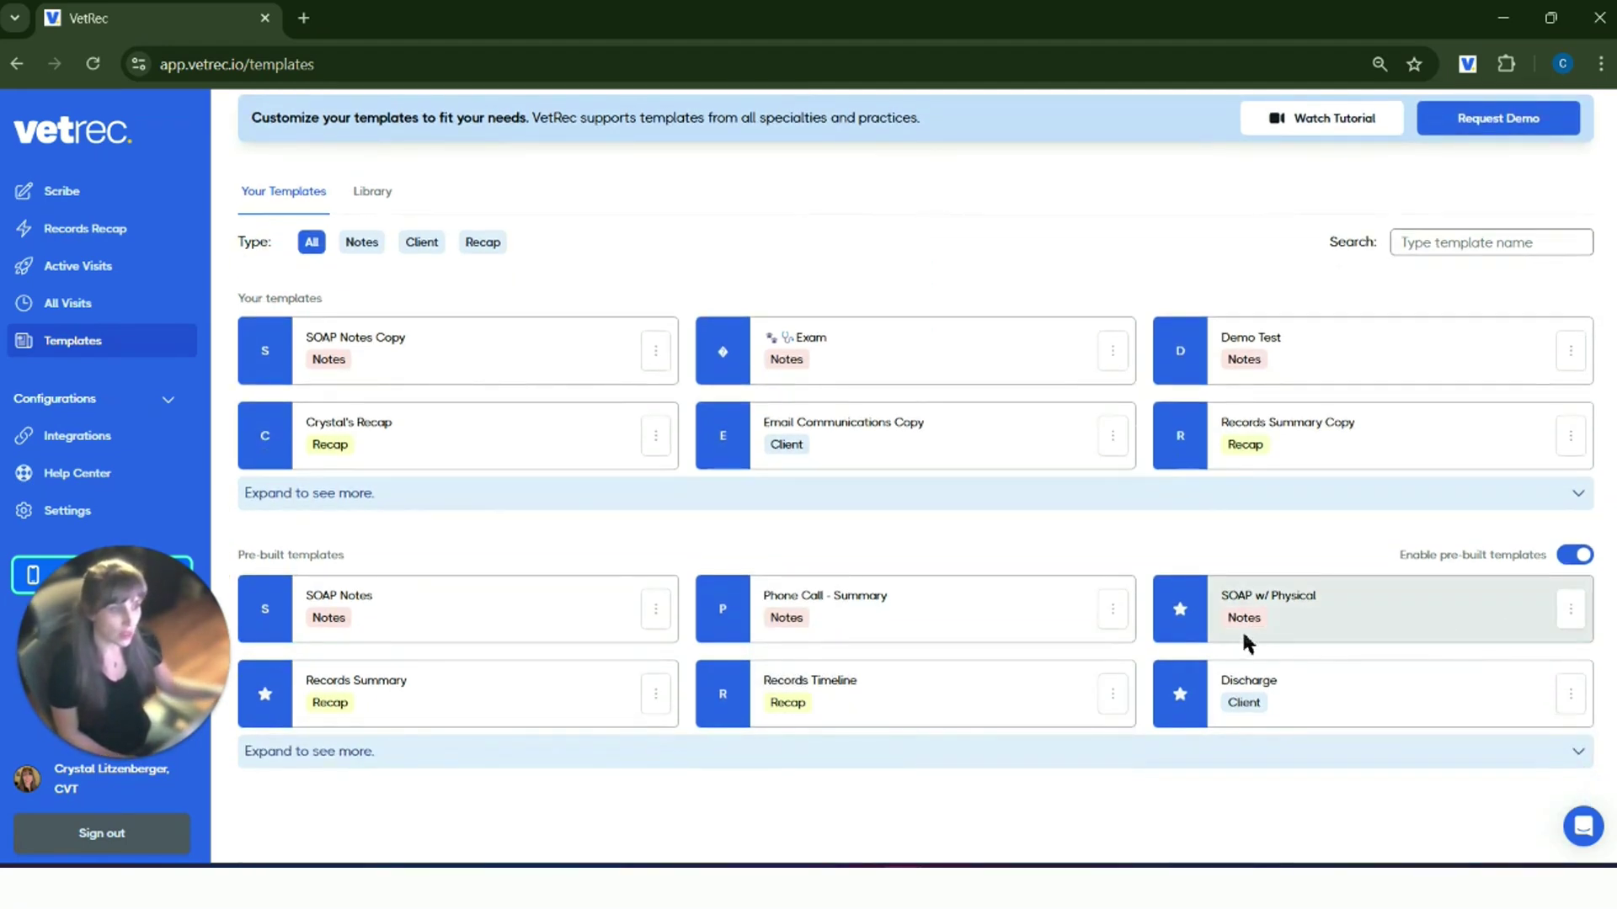
Duplicate the SOAP w/ Physical template and rename it 'SOAP Notes w/ Physical DEMO'
click(1405, 613)
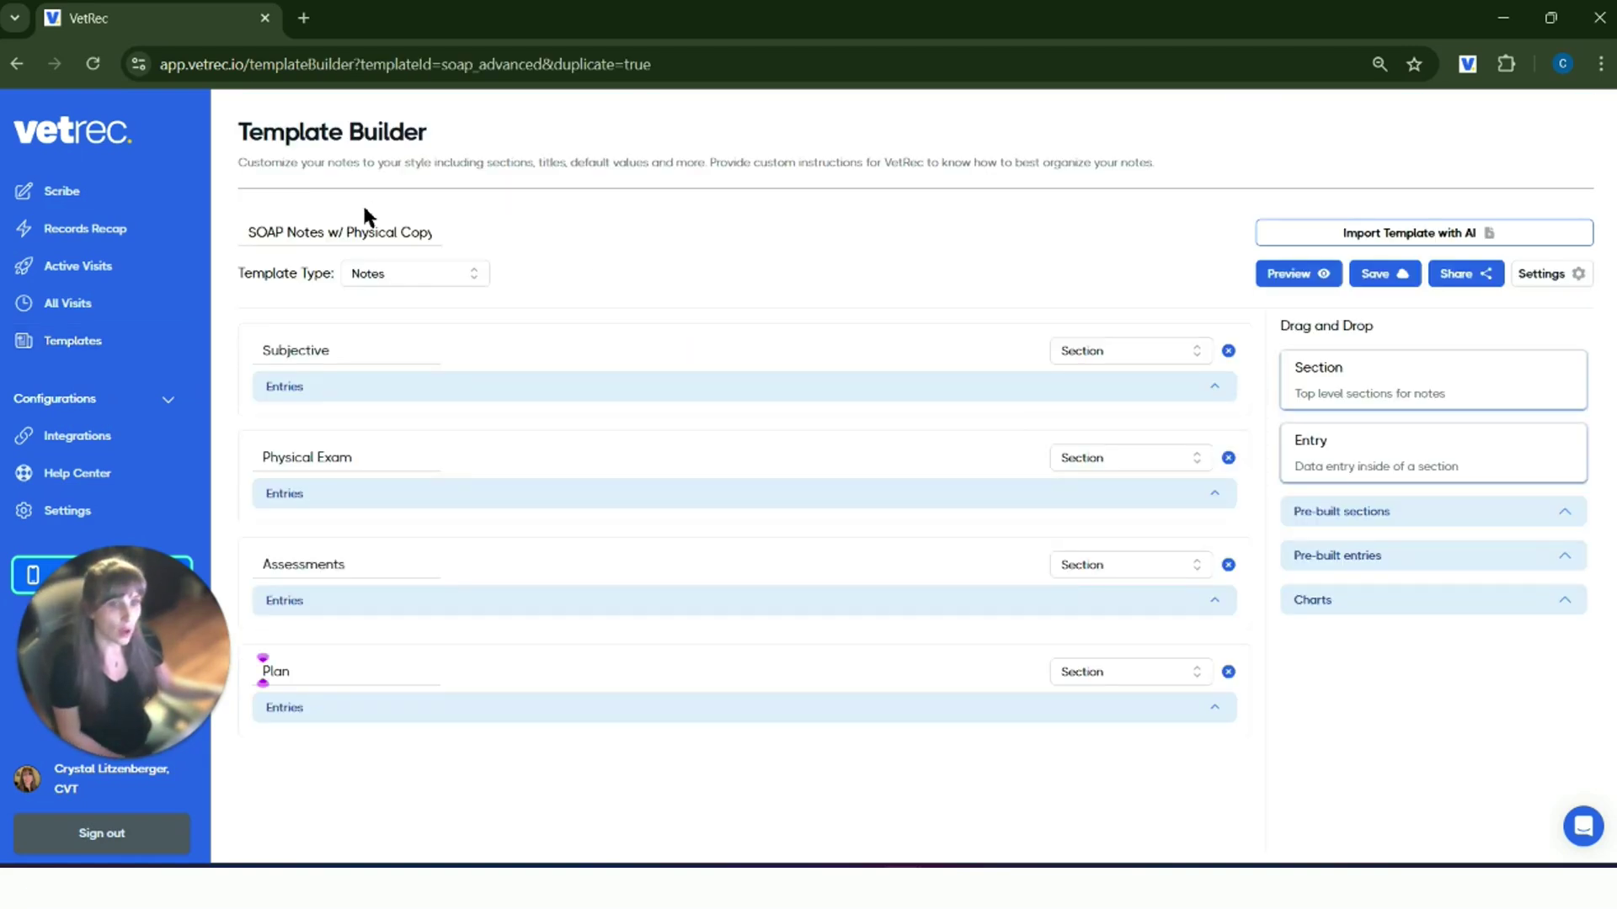
click(404, 233)
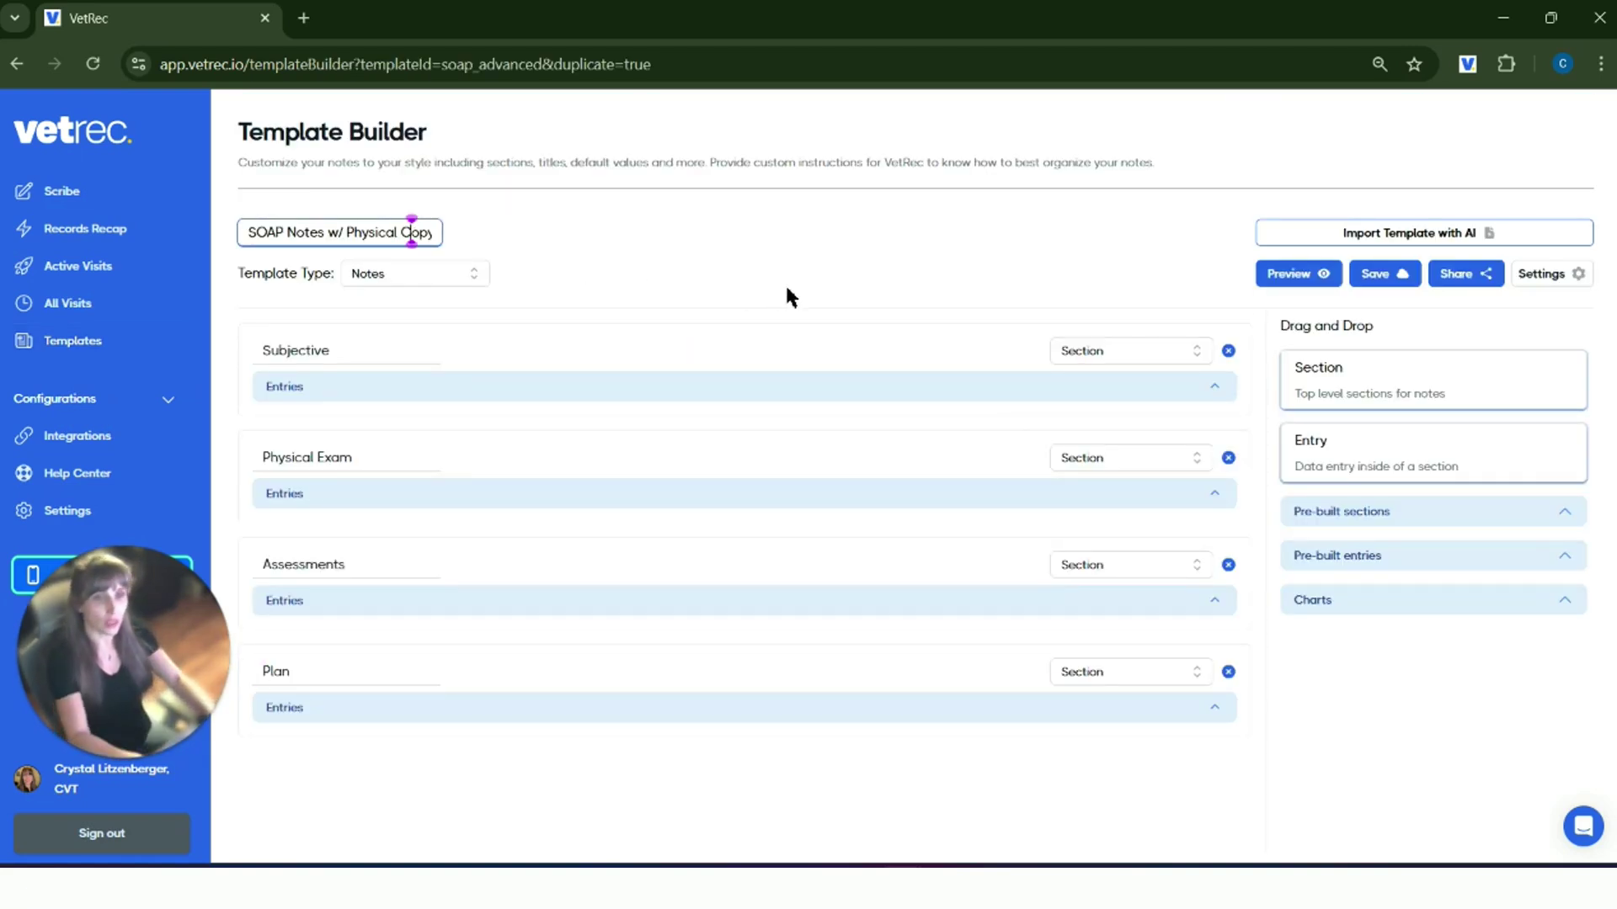
key(BackSpace)
key(BackSpace)
key(BackSpace)
key(BackSpace)
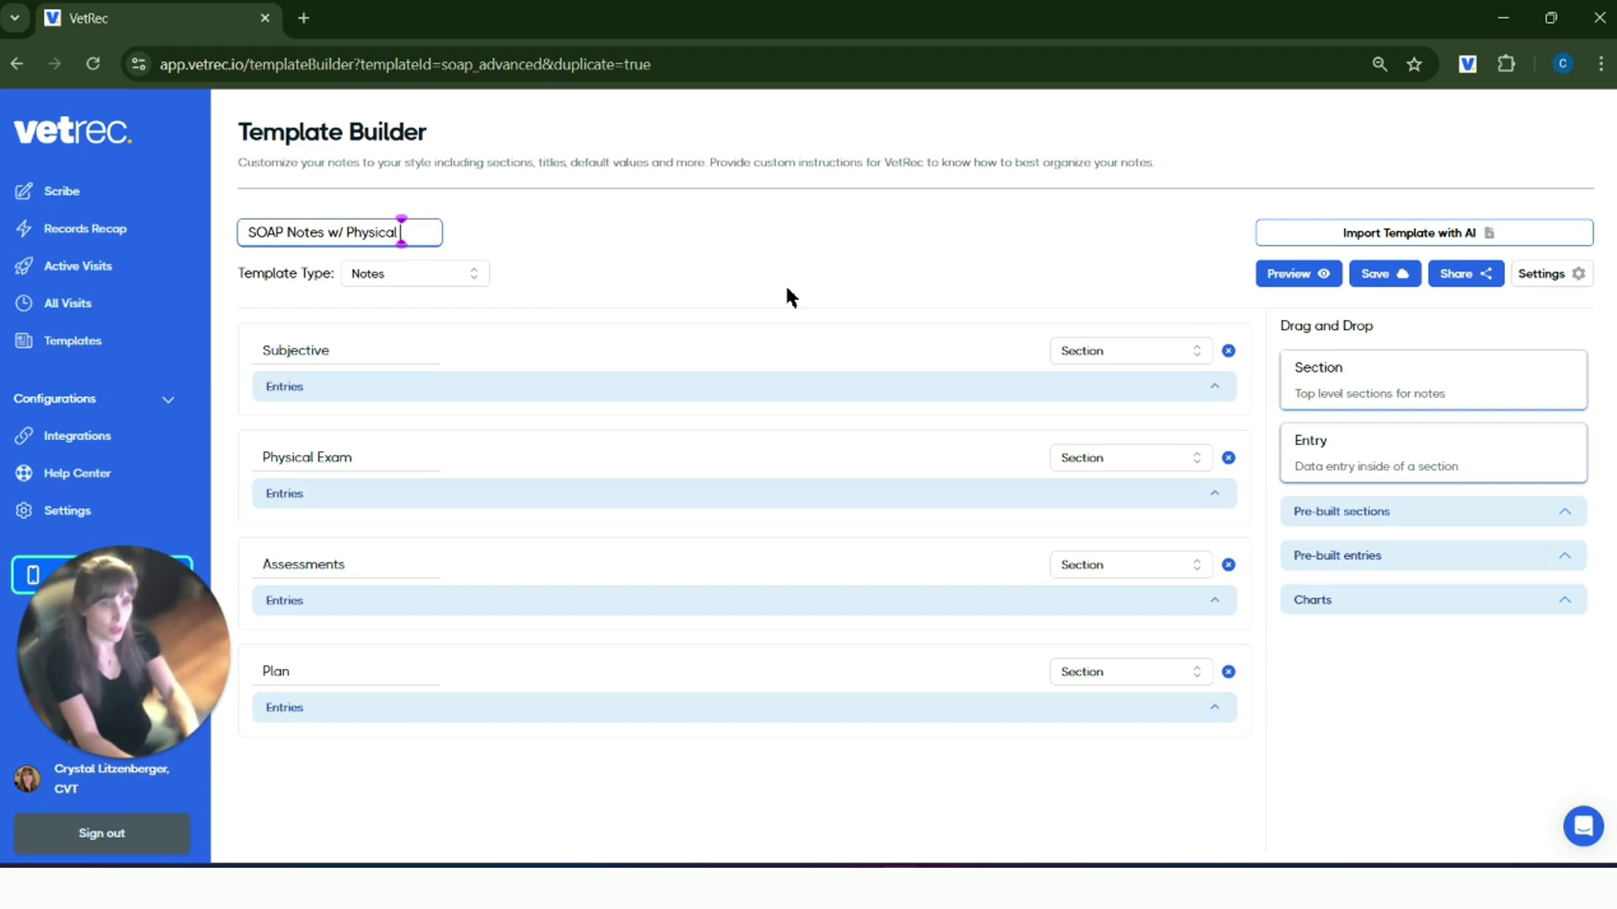
text(DEMO)
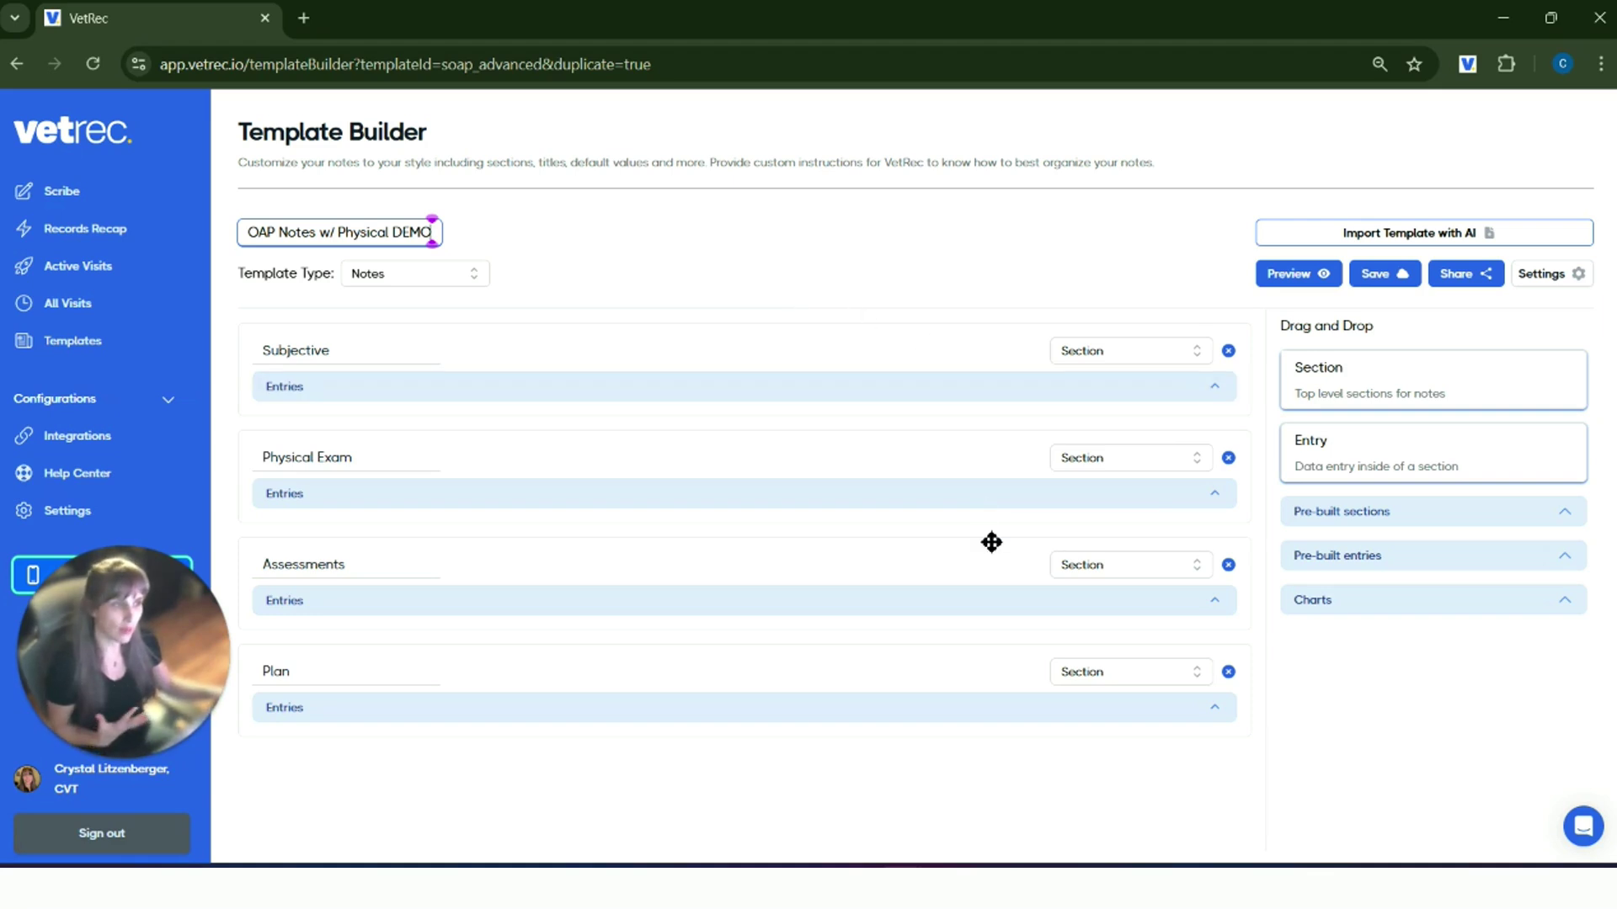
Place the pre-built Vitals section above Subjective and save the template
click(1431, 563)
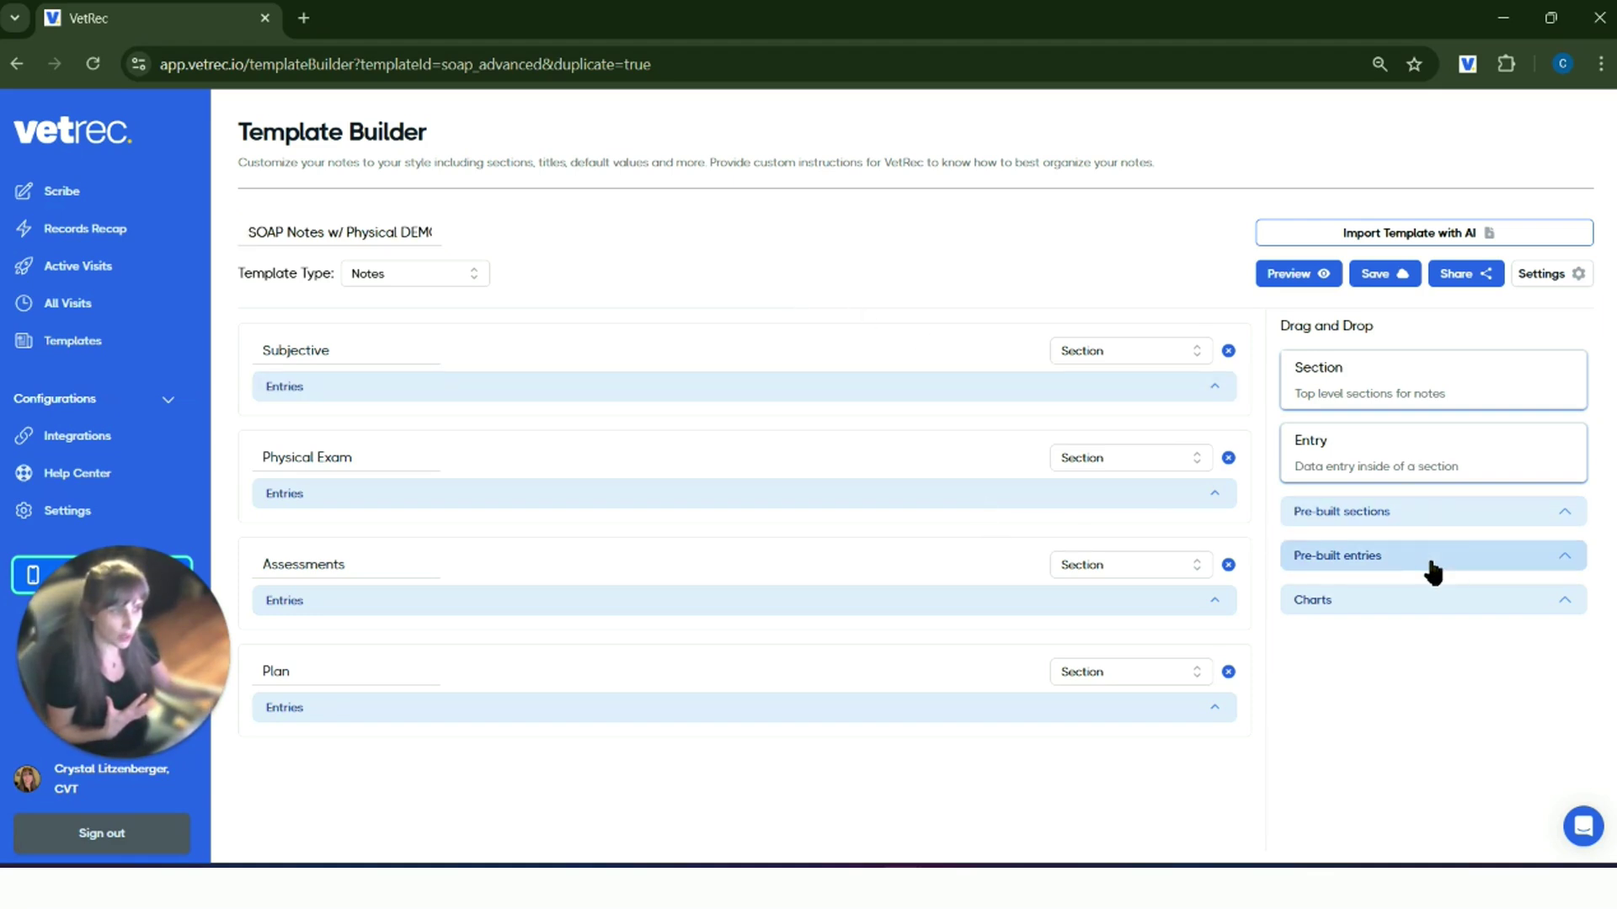
click(1431, 518)
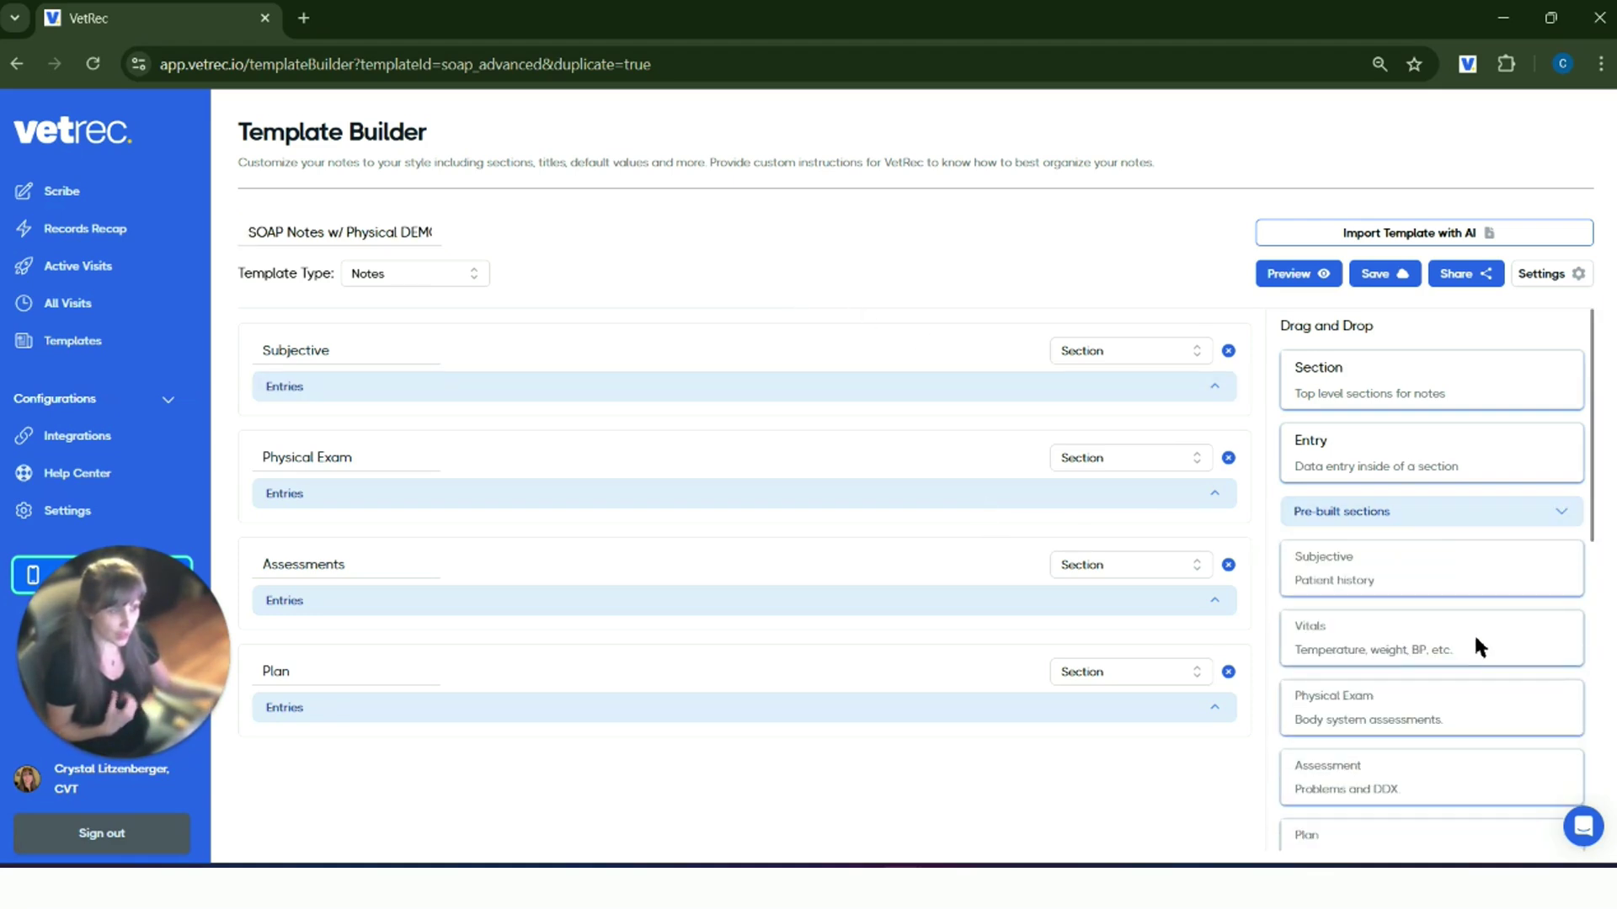
drag(1469, 649, 465, 349)
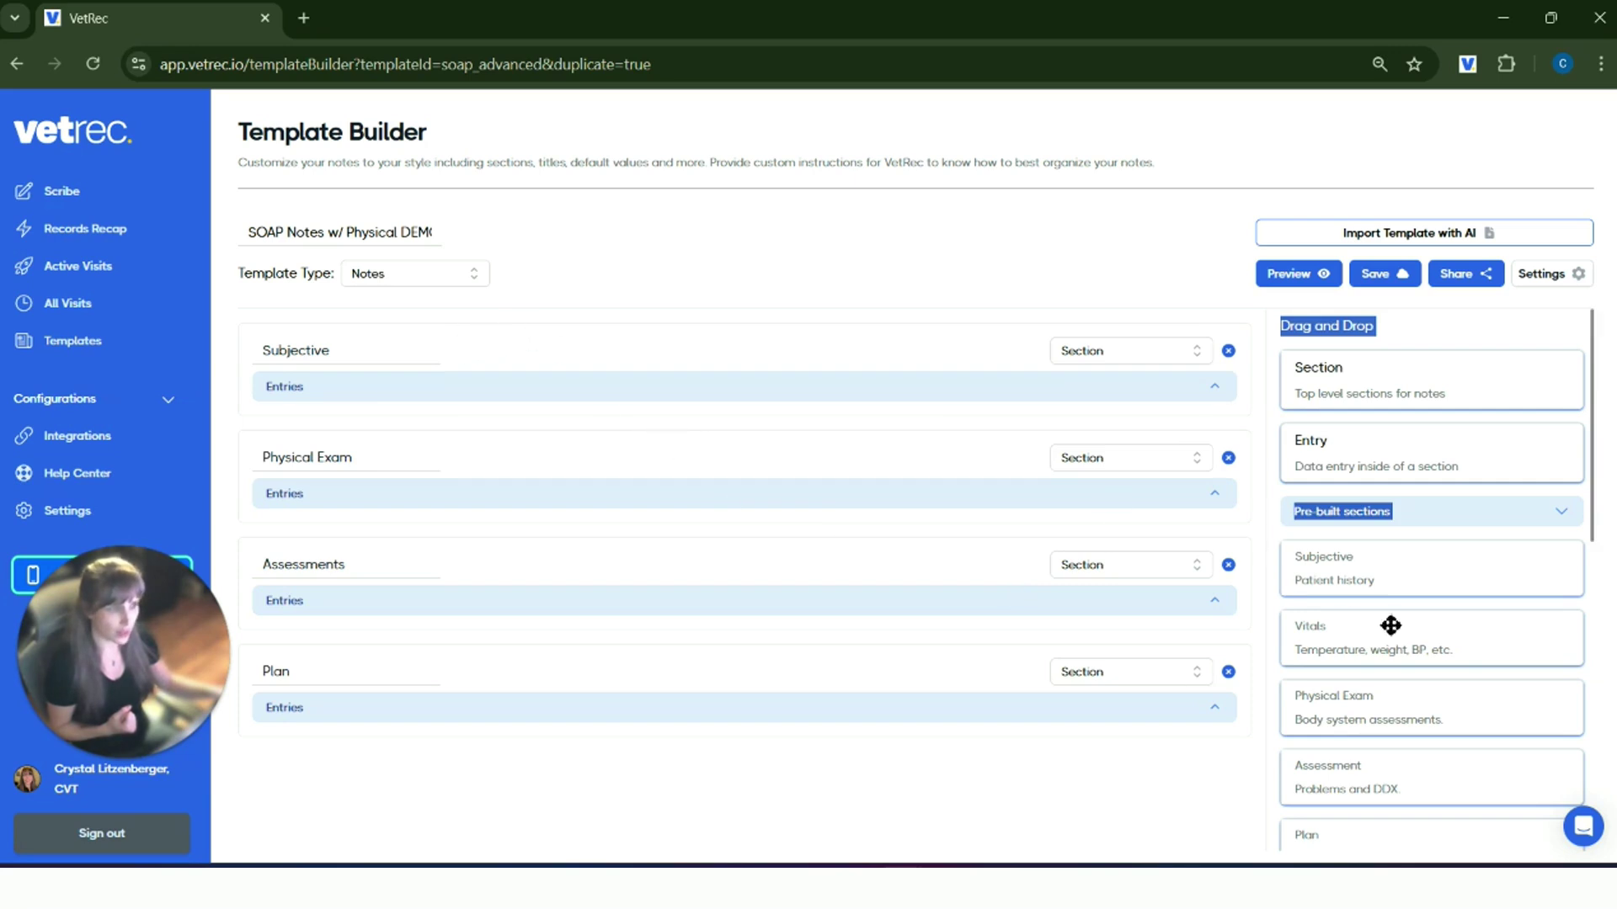
drag(1389, 626, 606, 387)
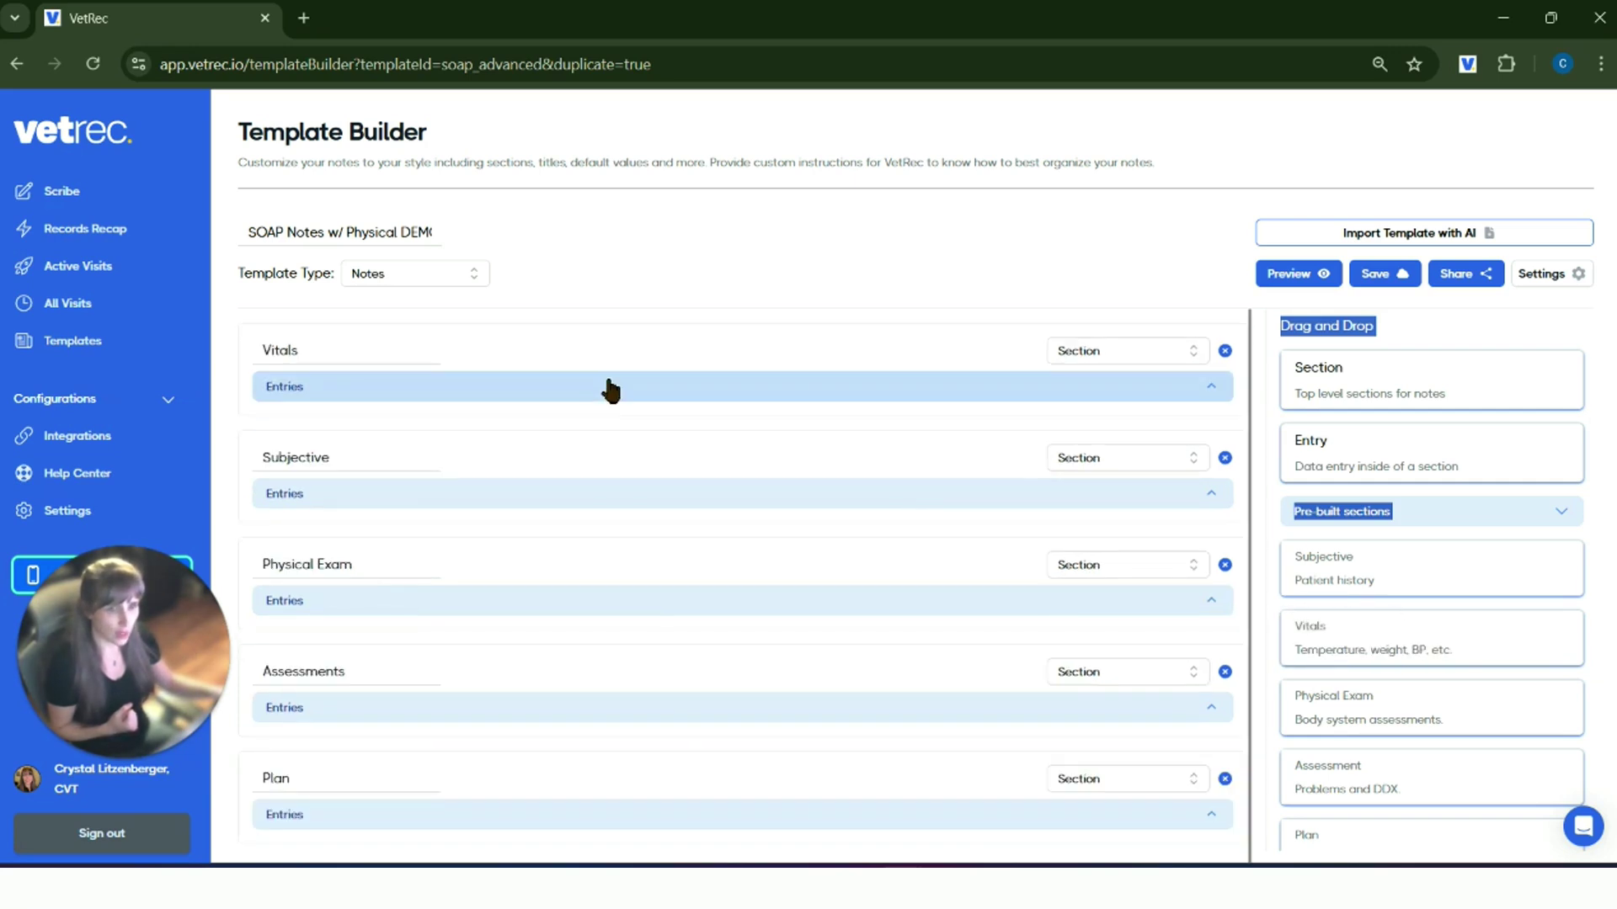
click(1400, 280)
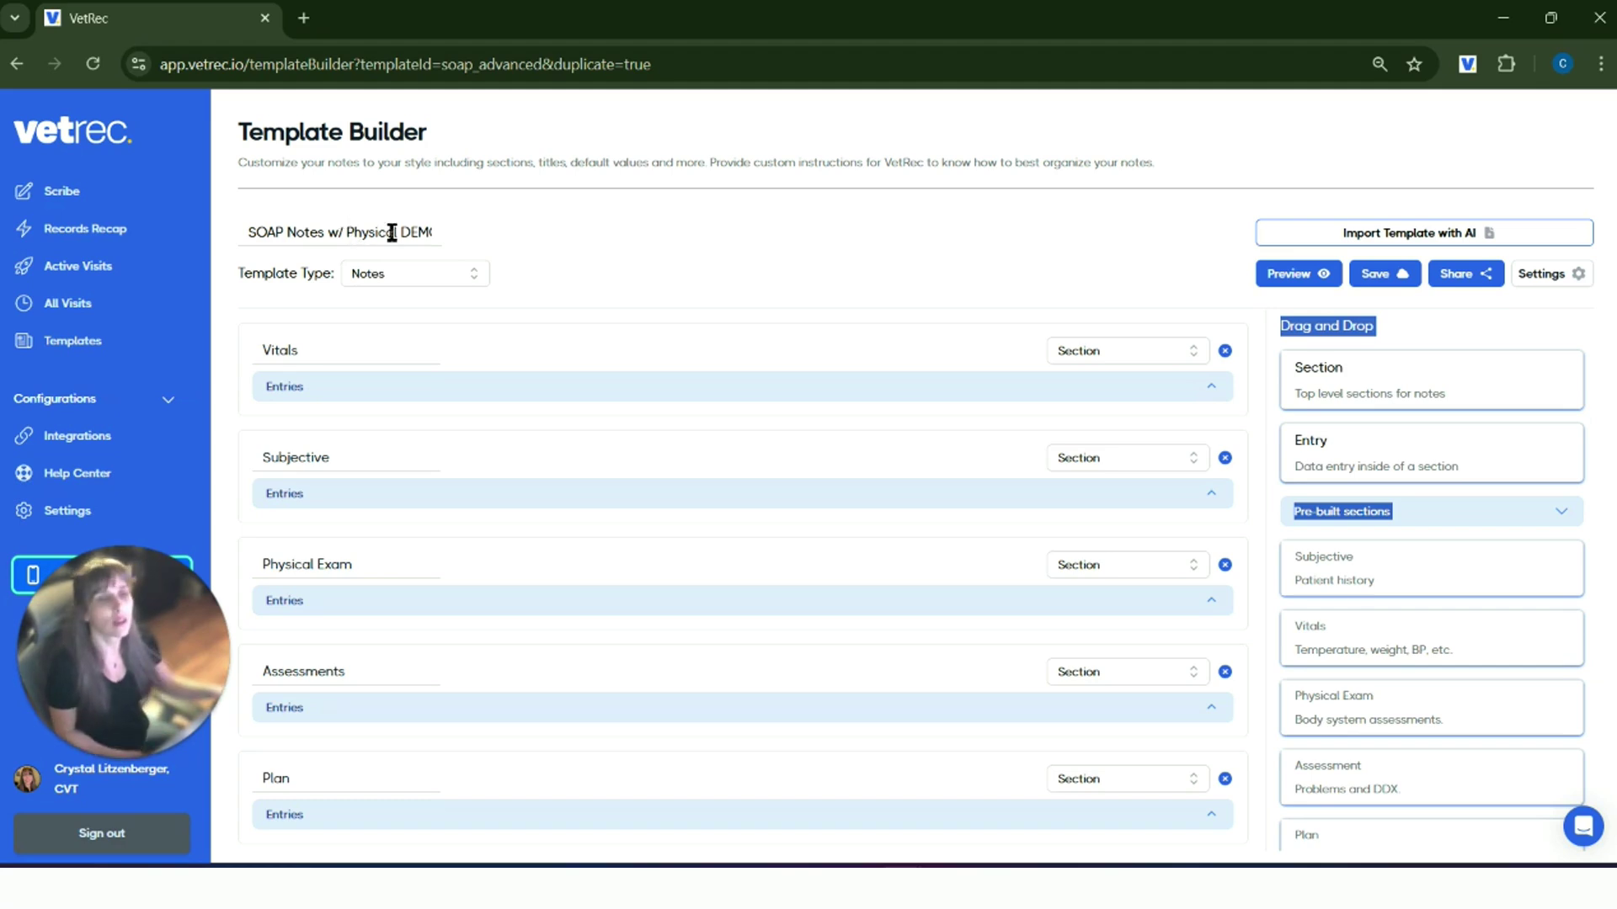
Render the notes preview of the DEMO template showing Vitals entries first
click(836, 284)
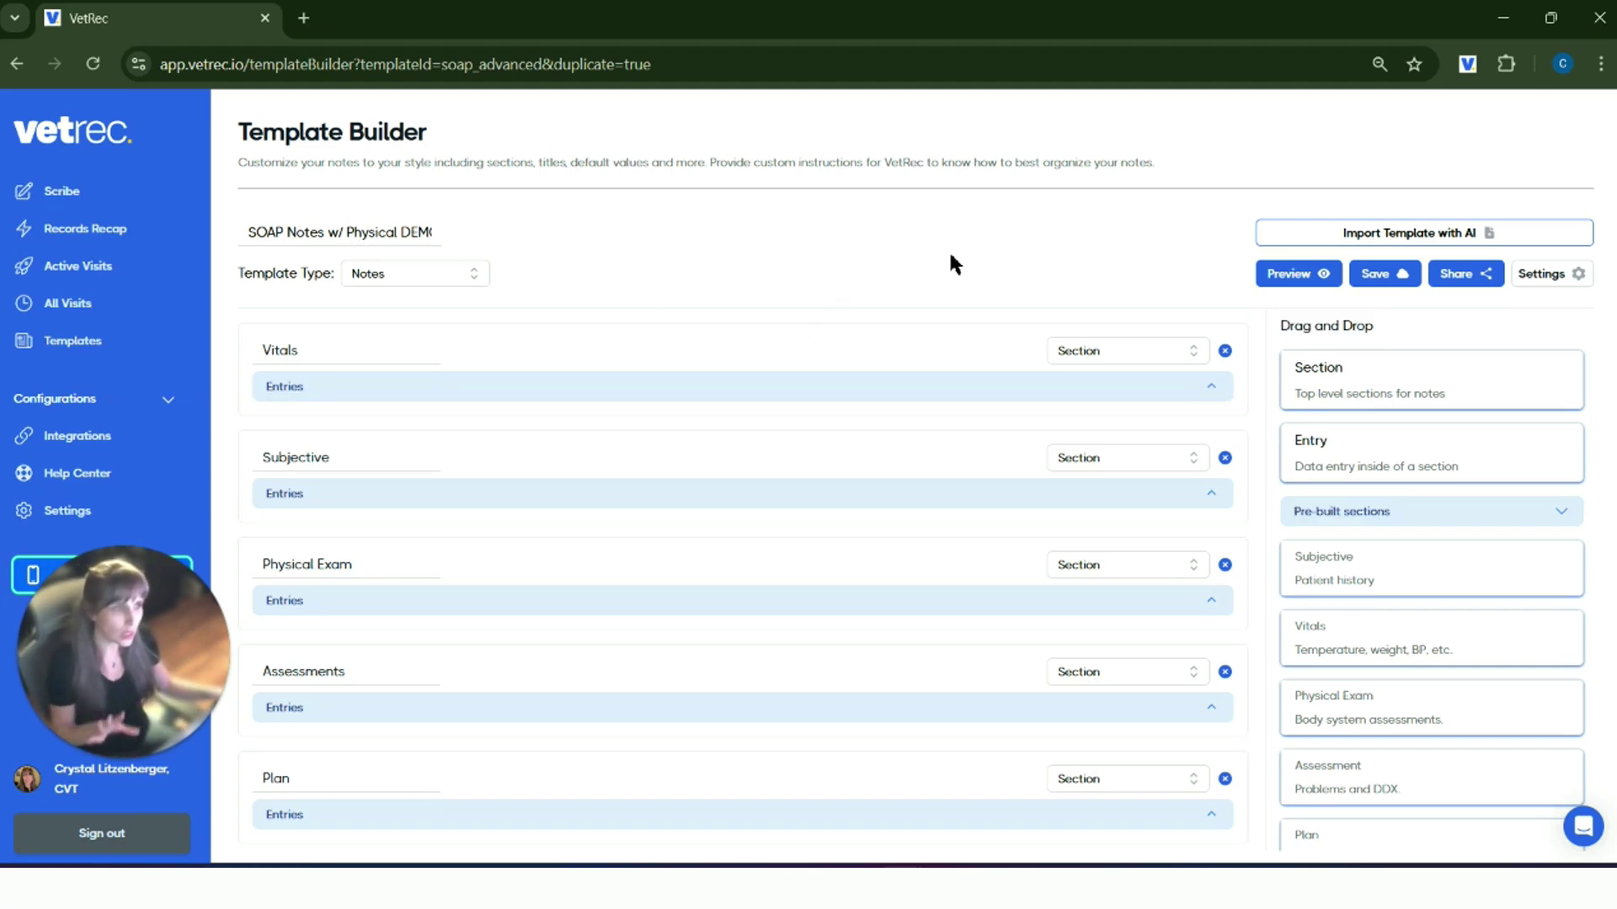
click(1279, 278)
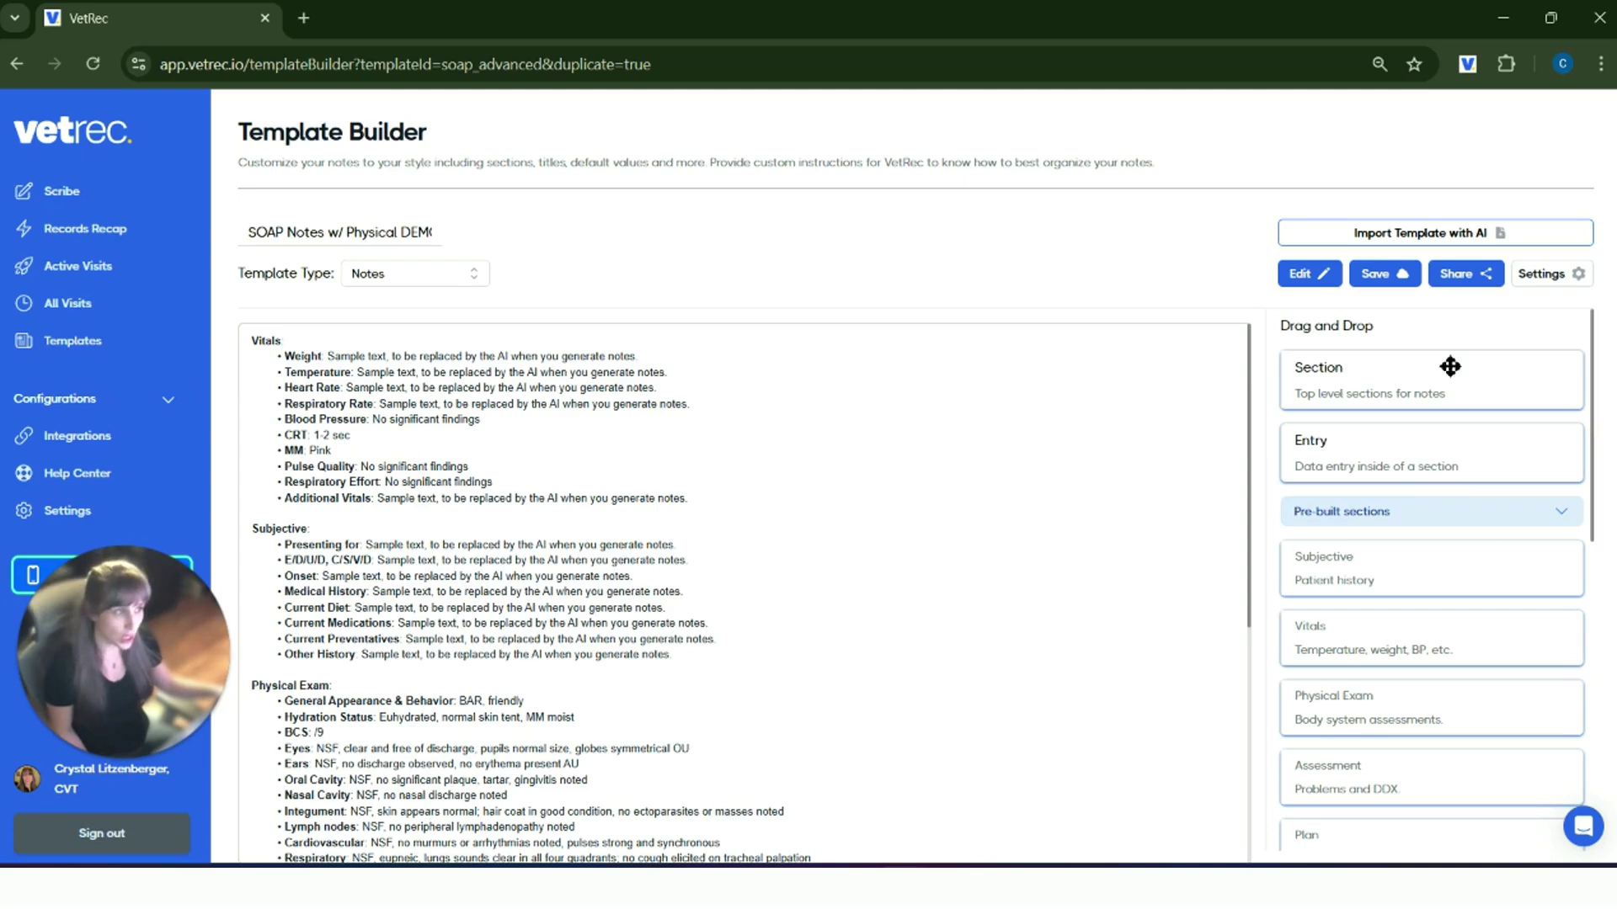
Save styling with Title Bolded, both bullet-point options and Not Mentioned shown all turned off
click(1548, 278)
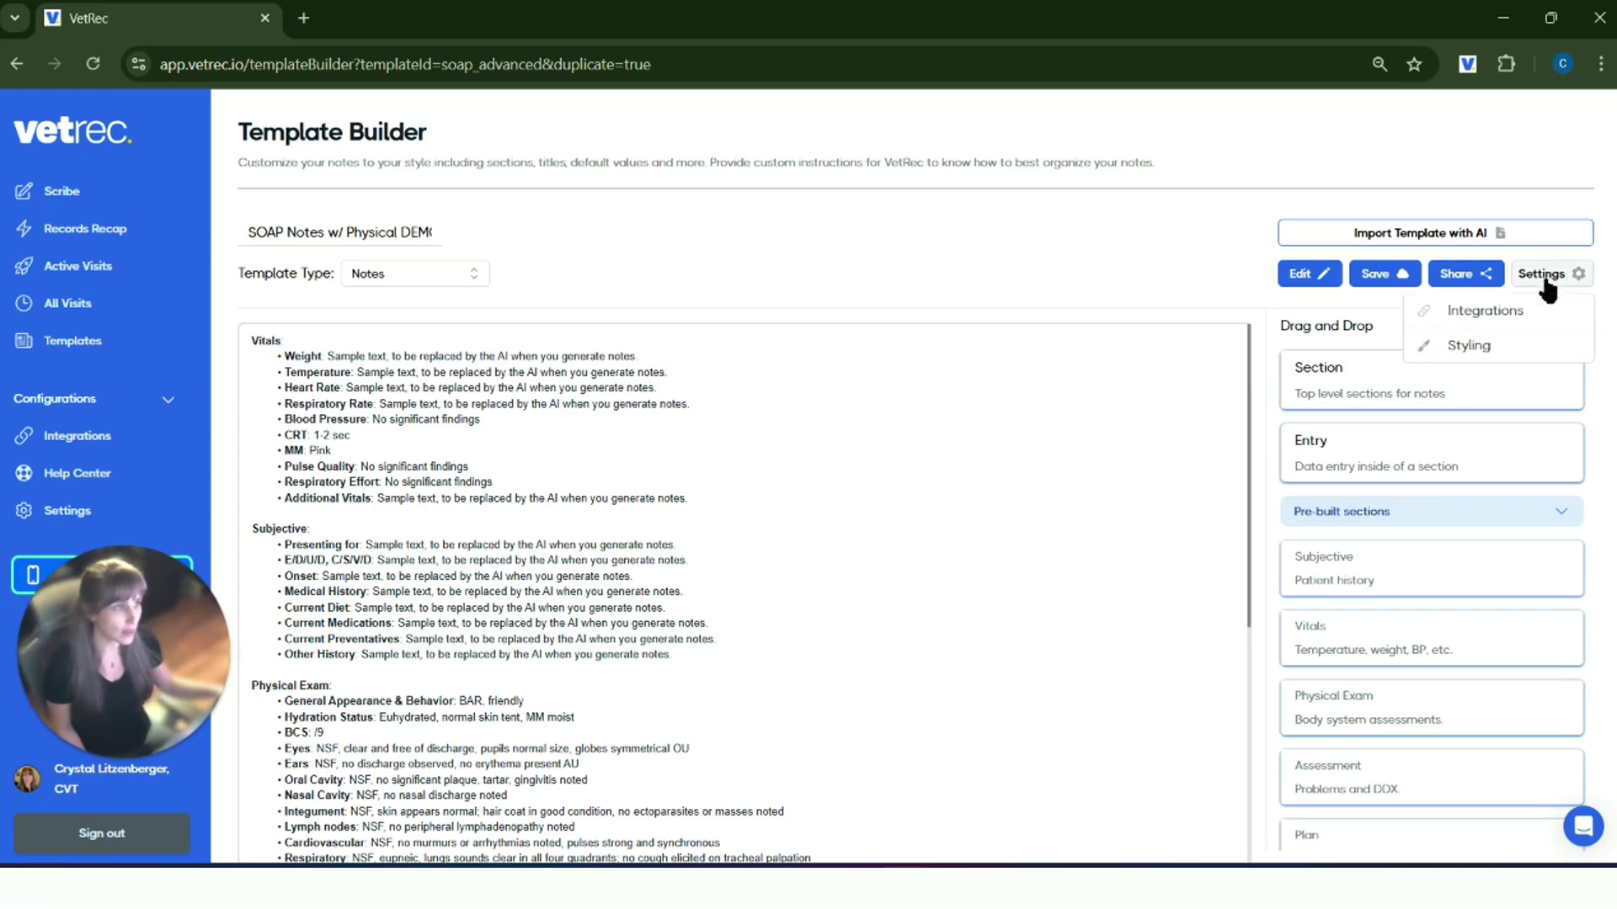
click(1517, 342)
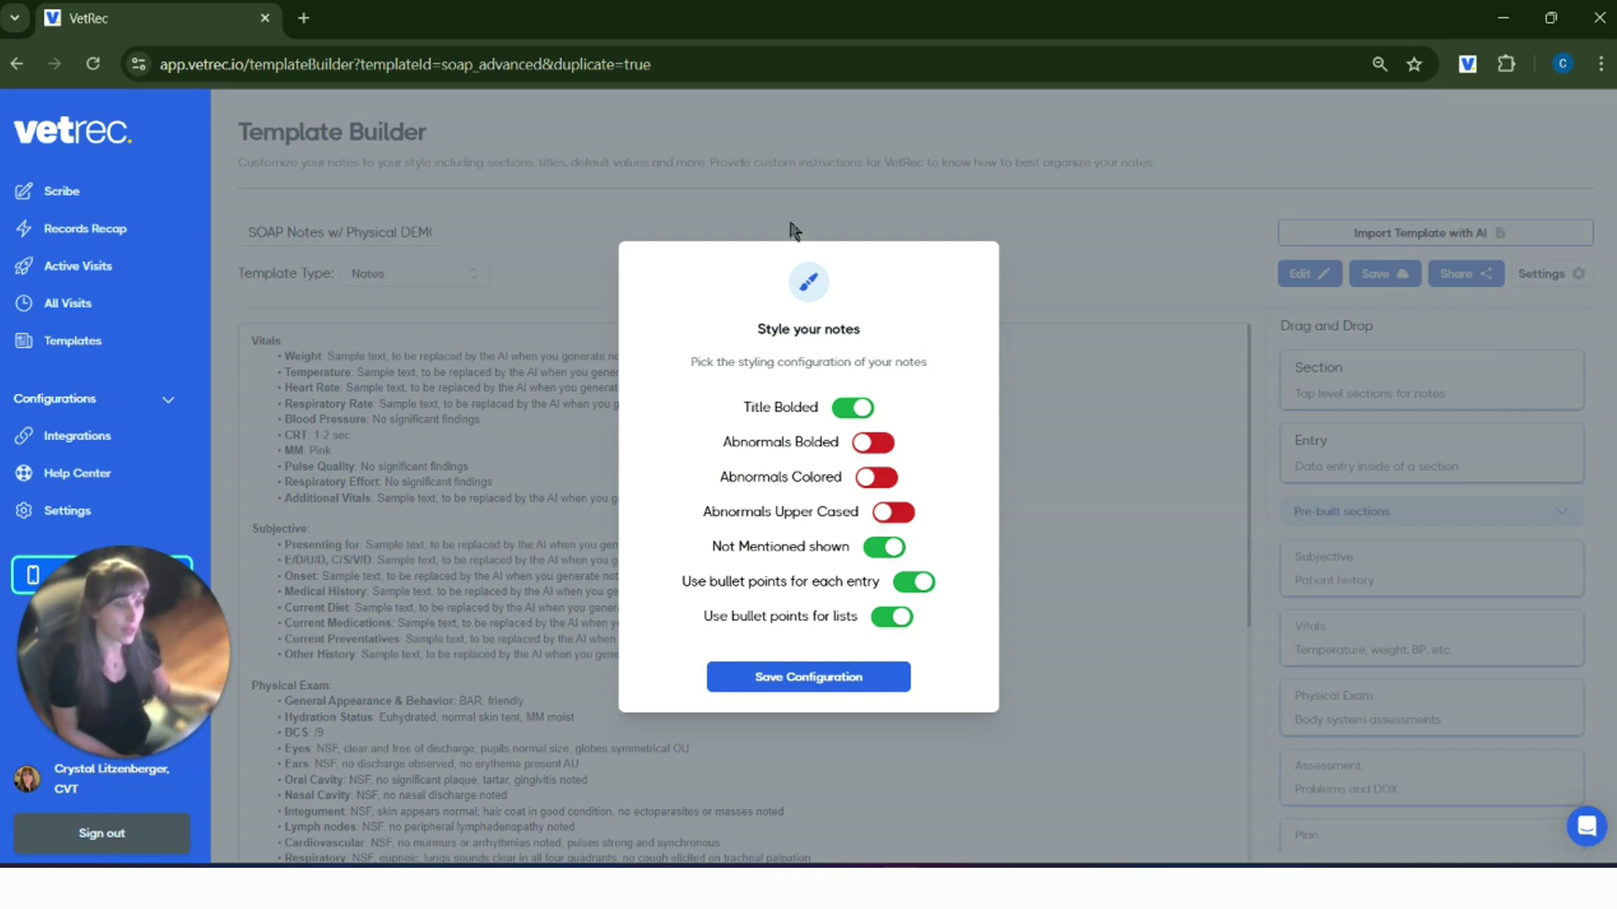
click(861, 406)
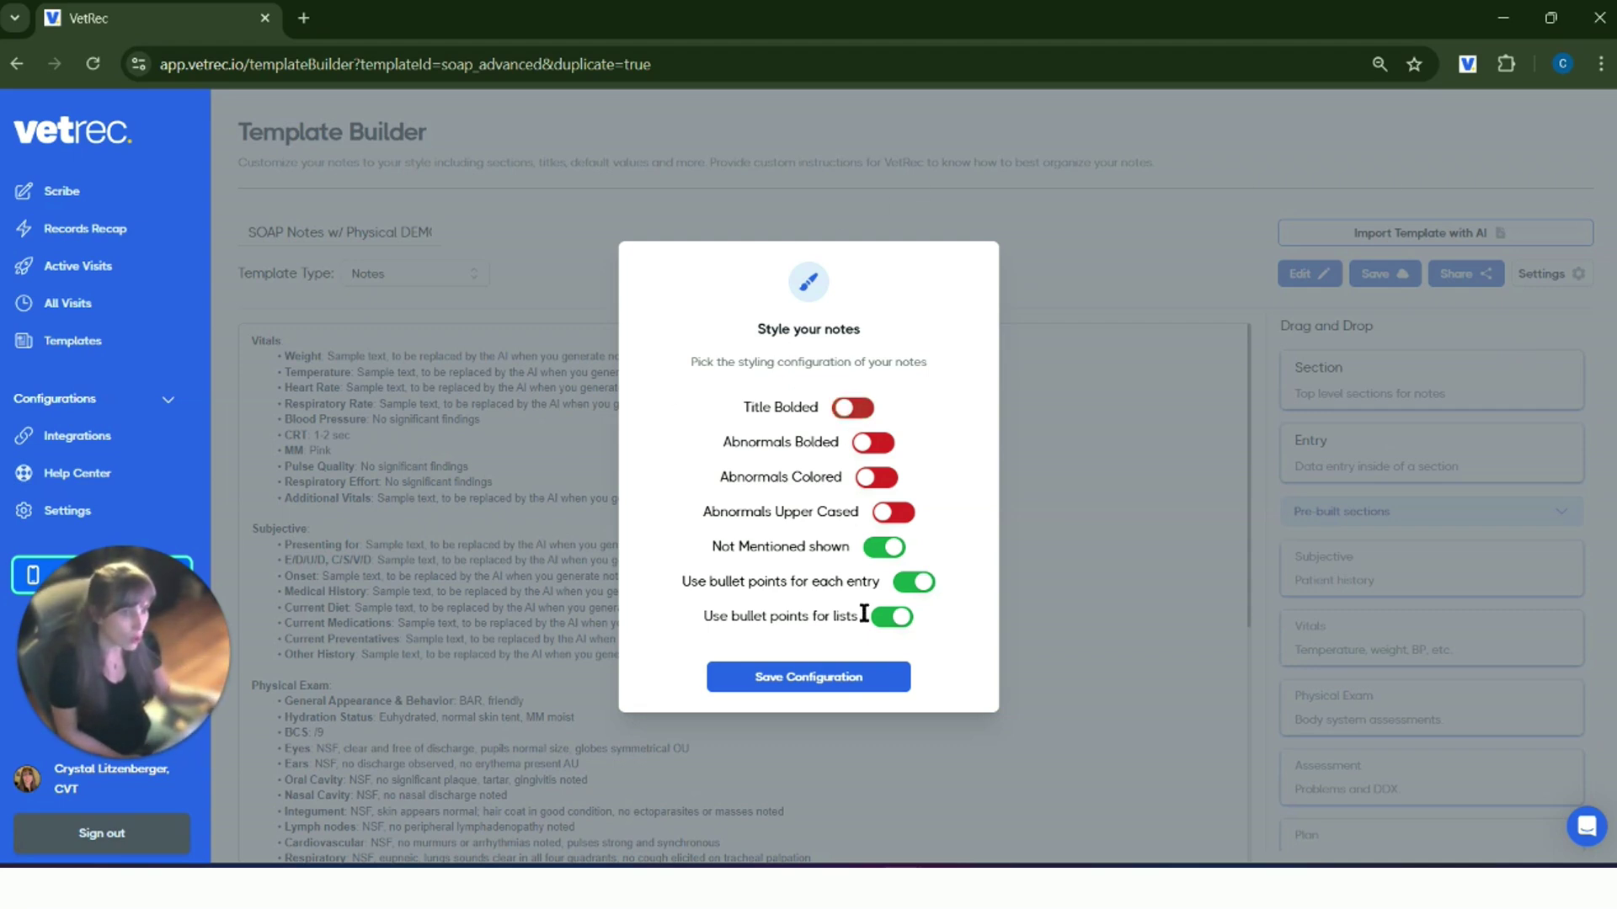
click(915, 582)
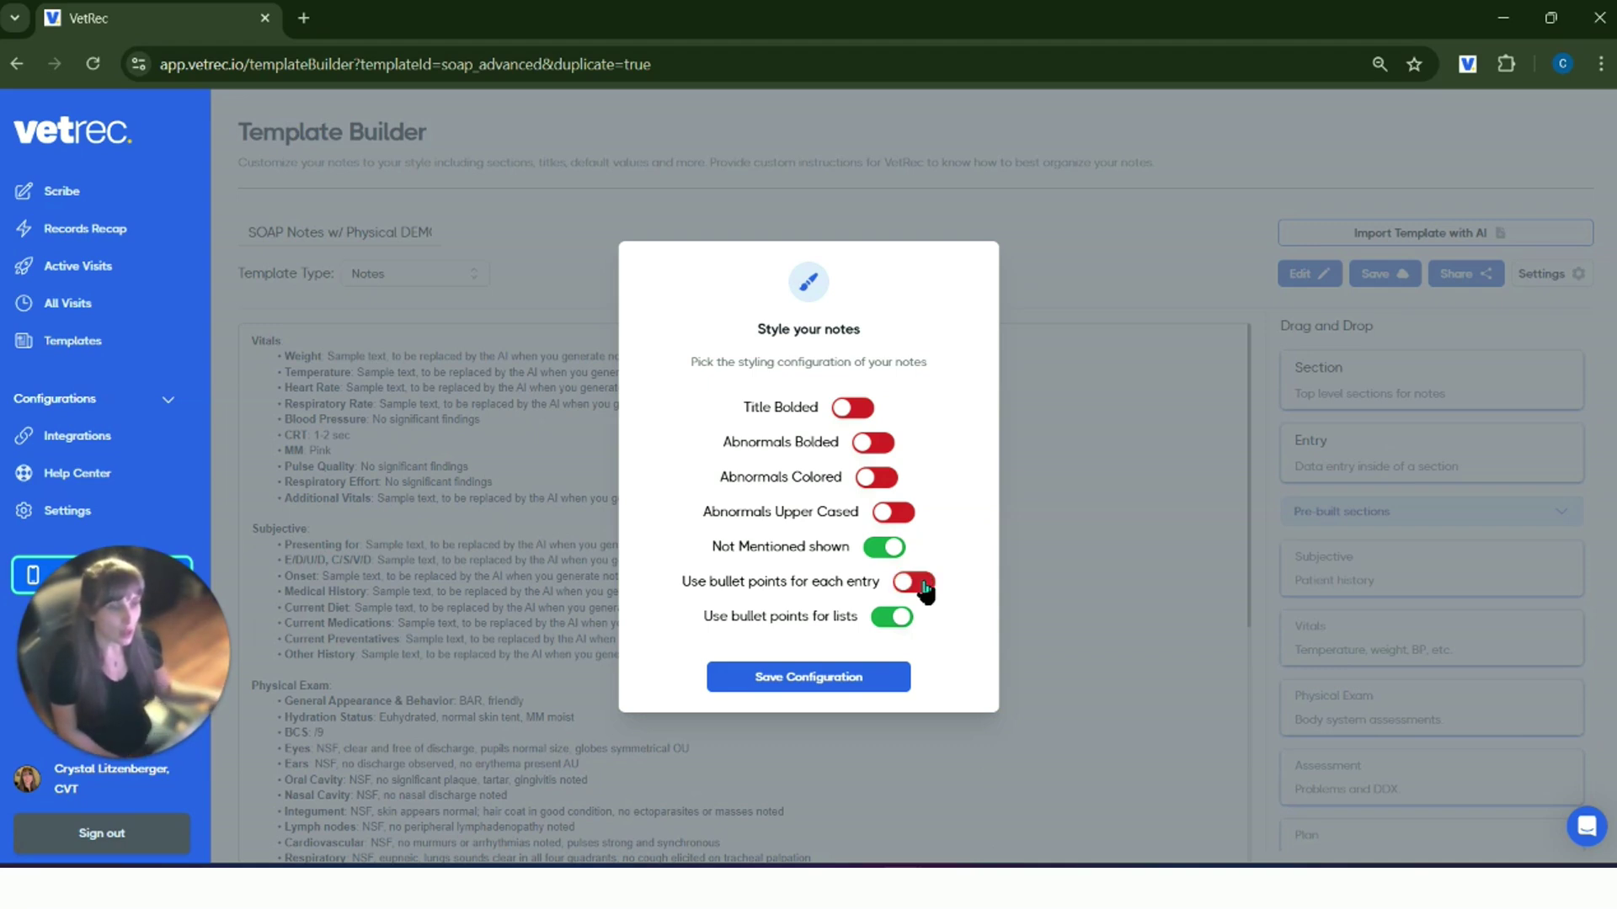
click(892, 617)
click(884, 547)
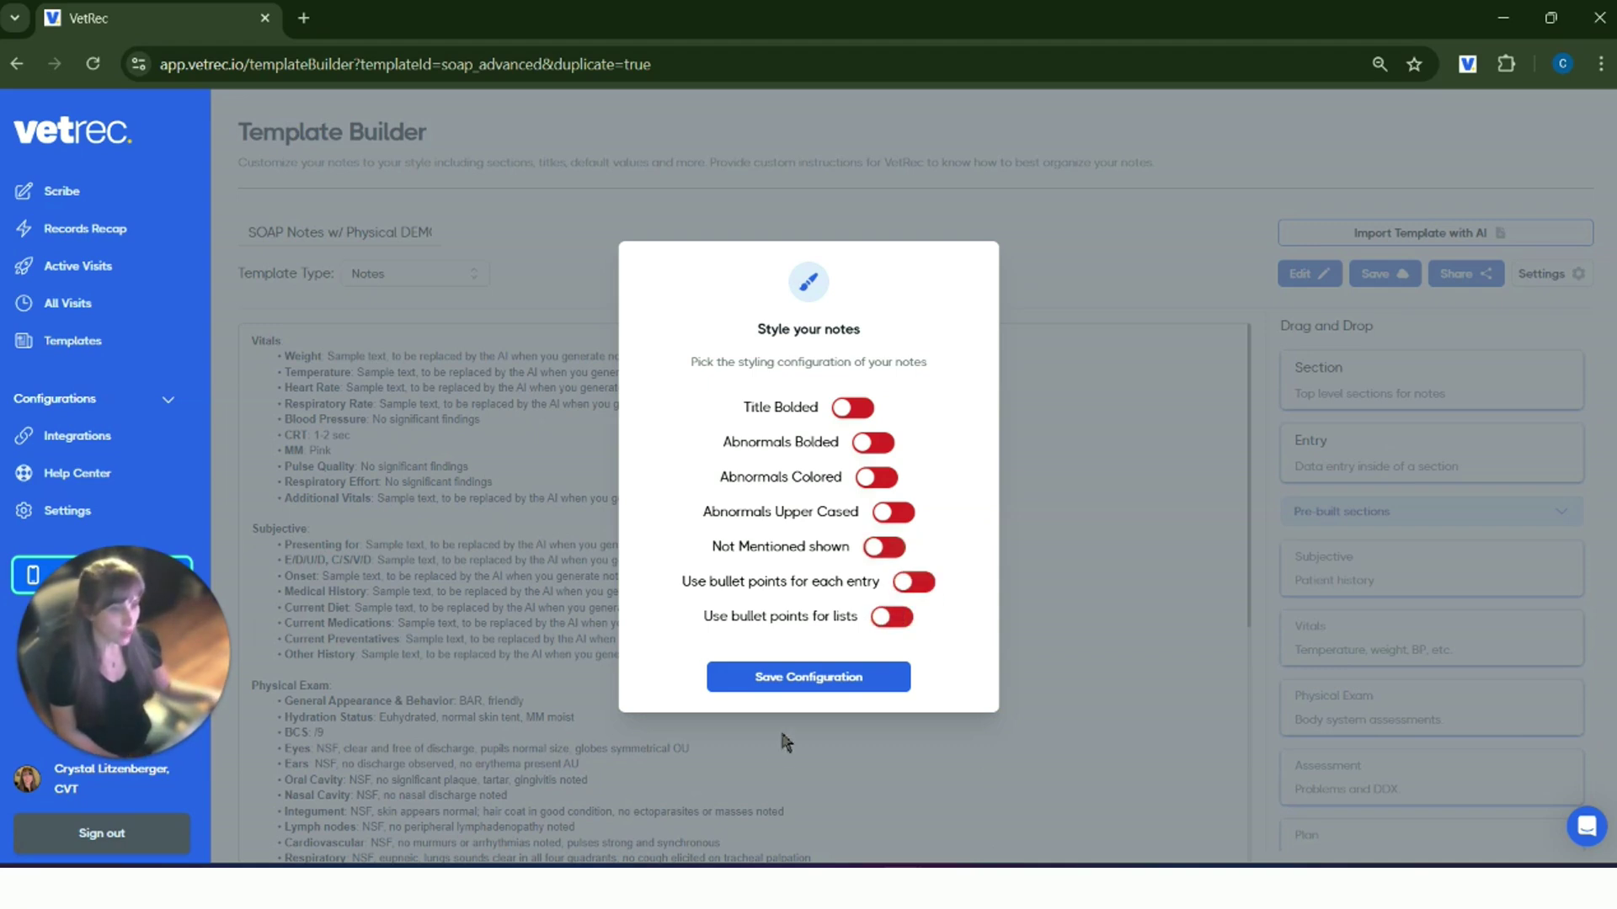
click(781, 676)
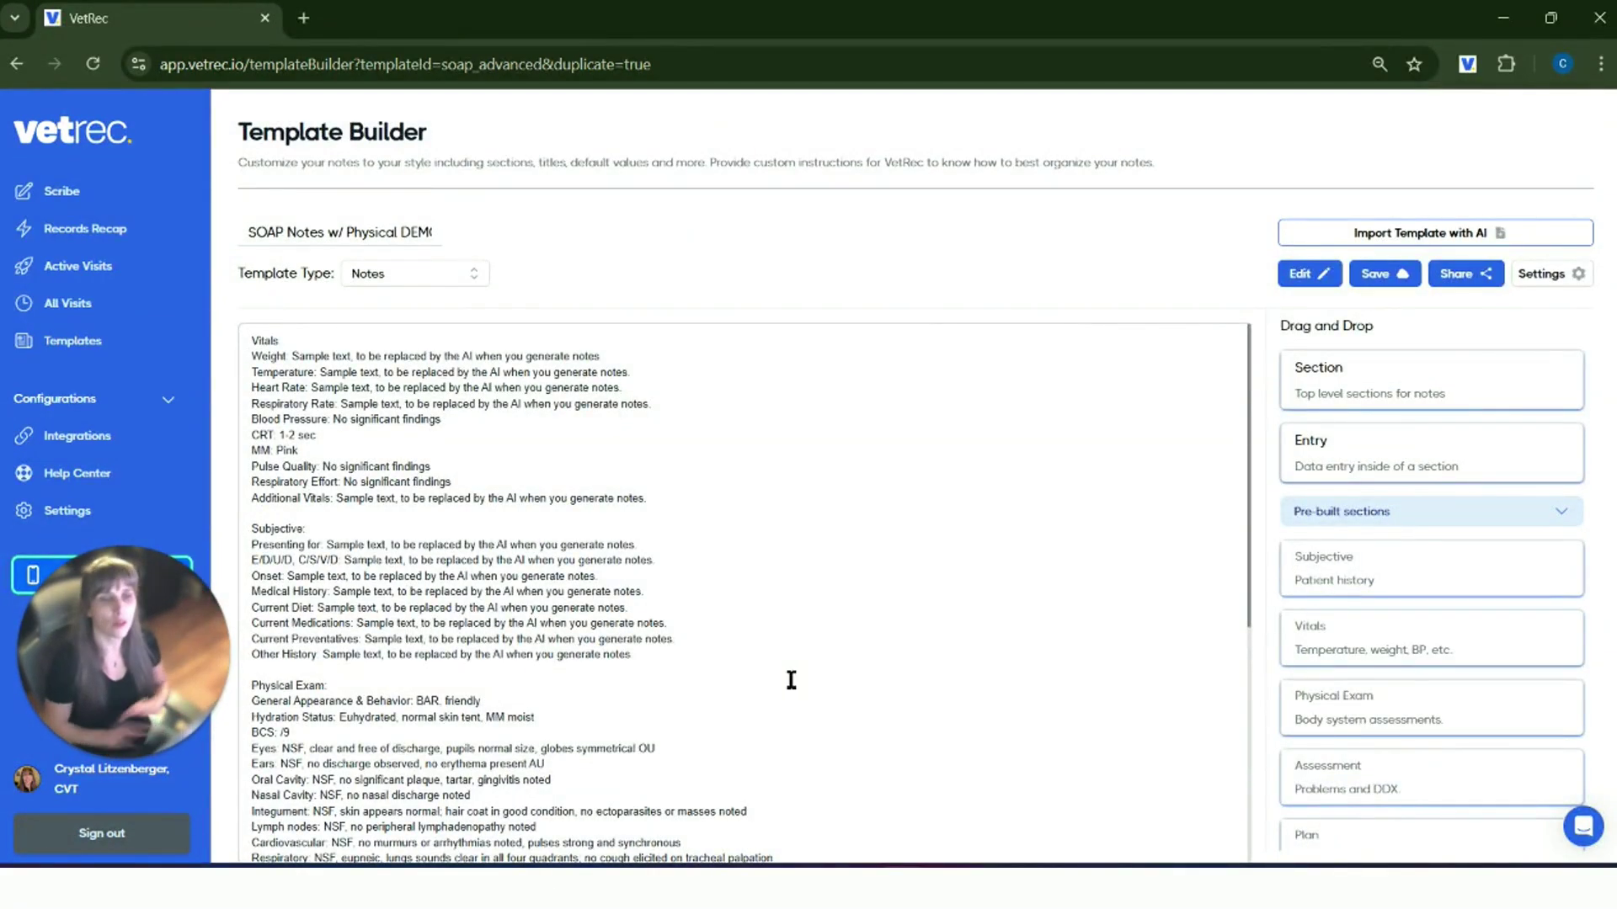
Re-enable Title Bolded in the styling settings and save again
click(1552, 273)
click(1472, 344)
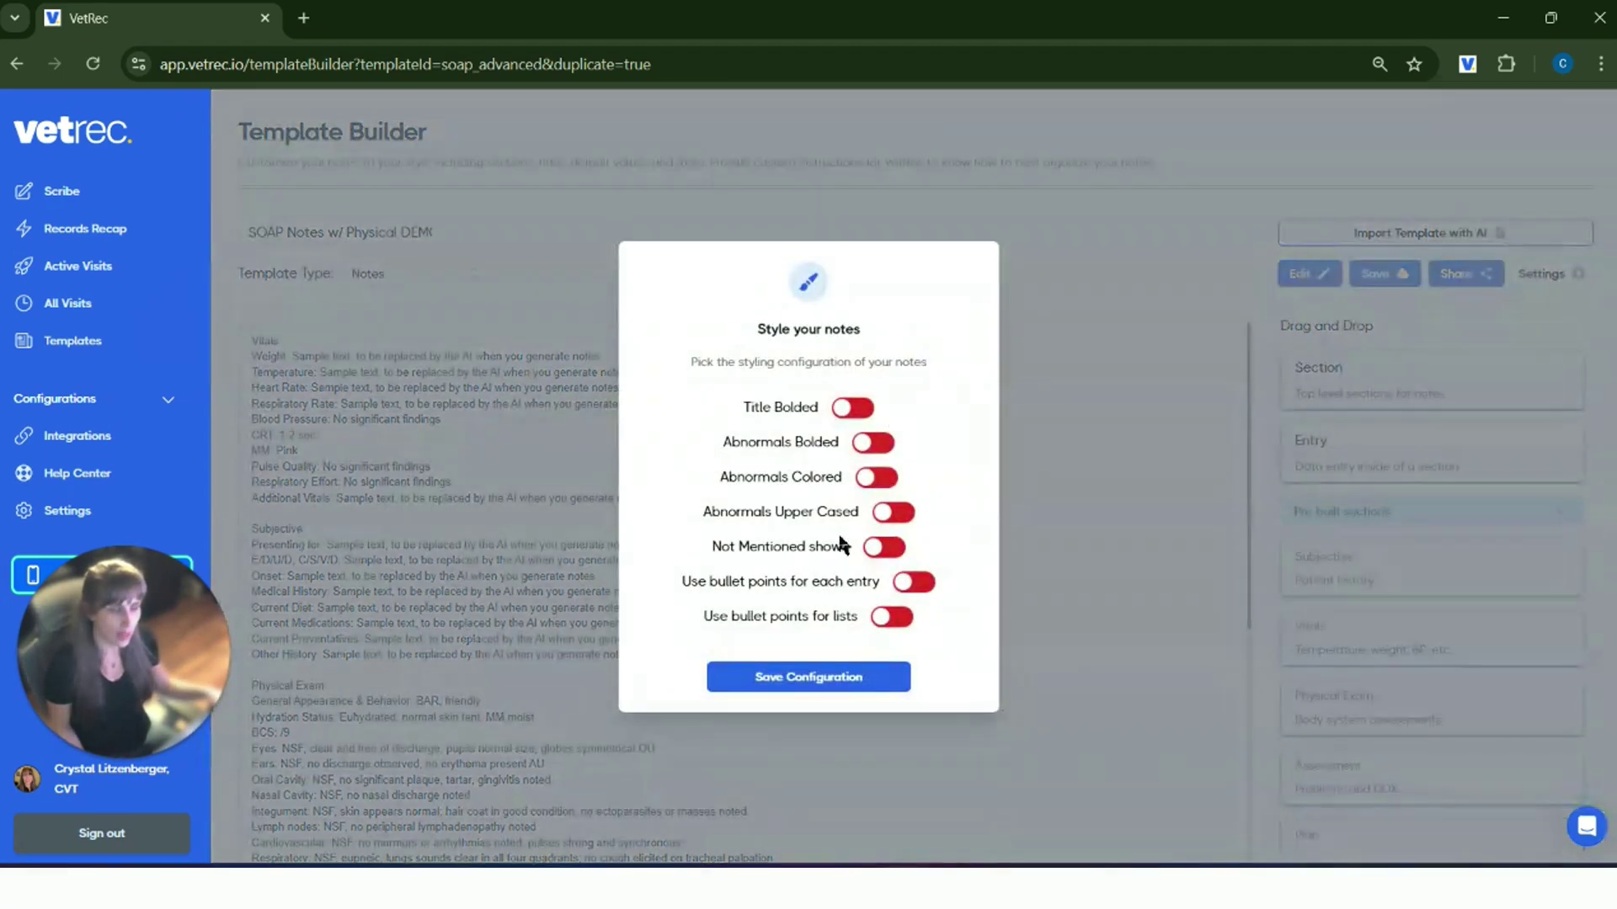
click(864, 404)
click(842, 678)
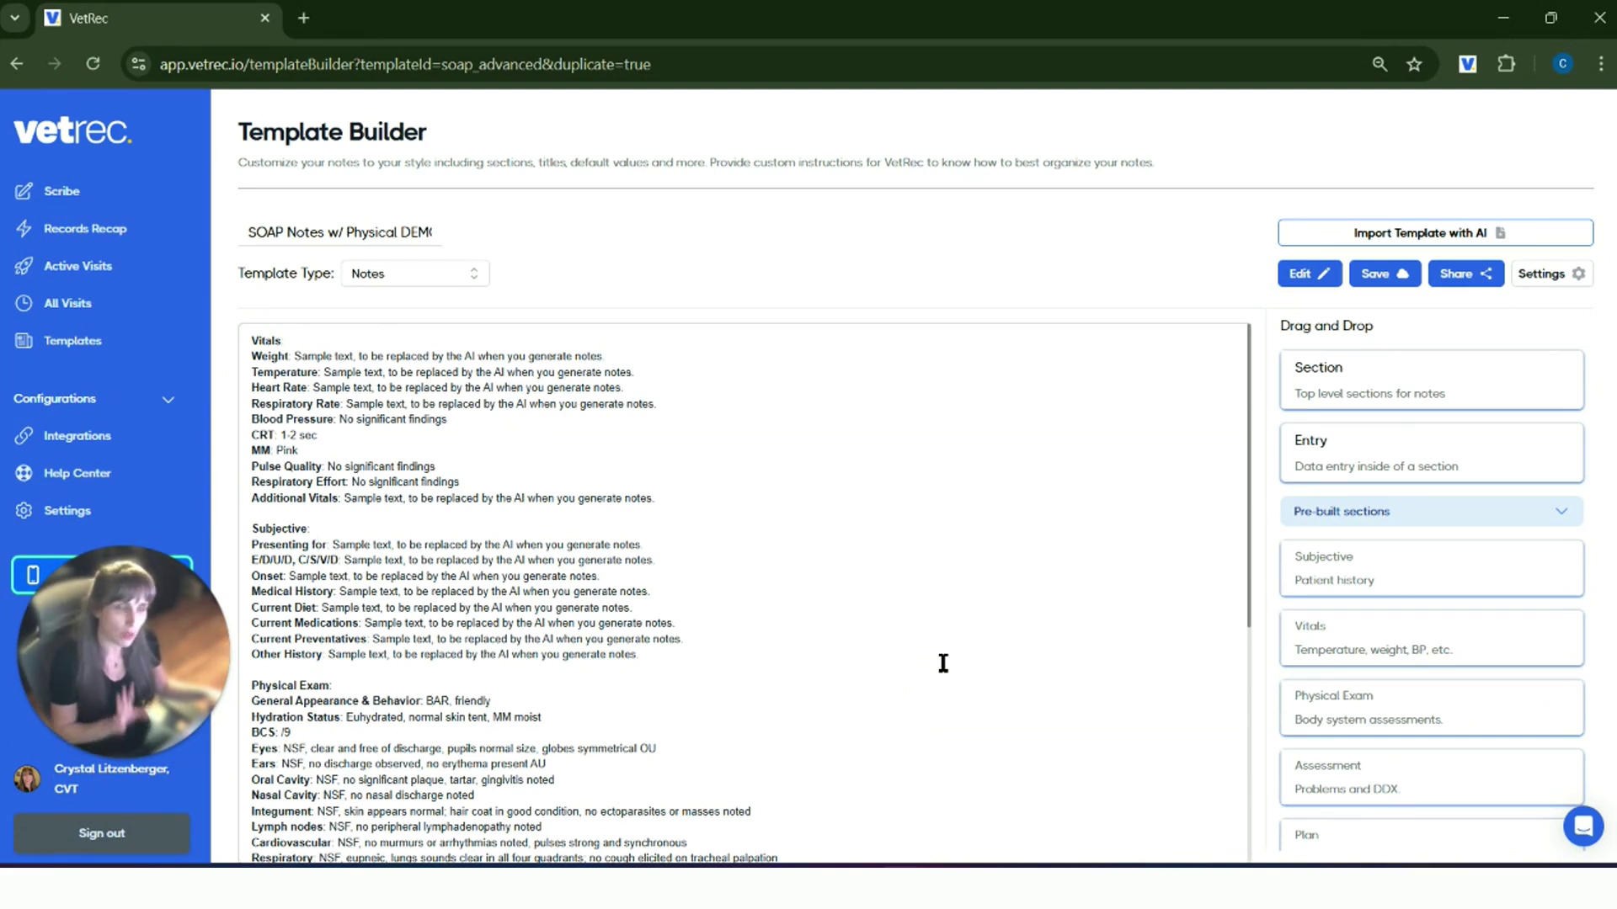
Save the DEMO template and show the support messenger's past conversations
click(1402, 282)
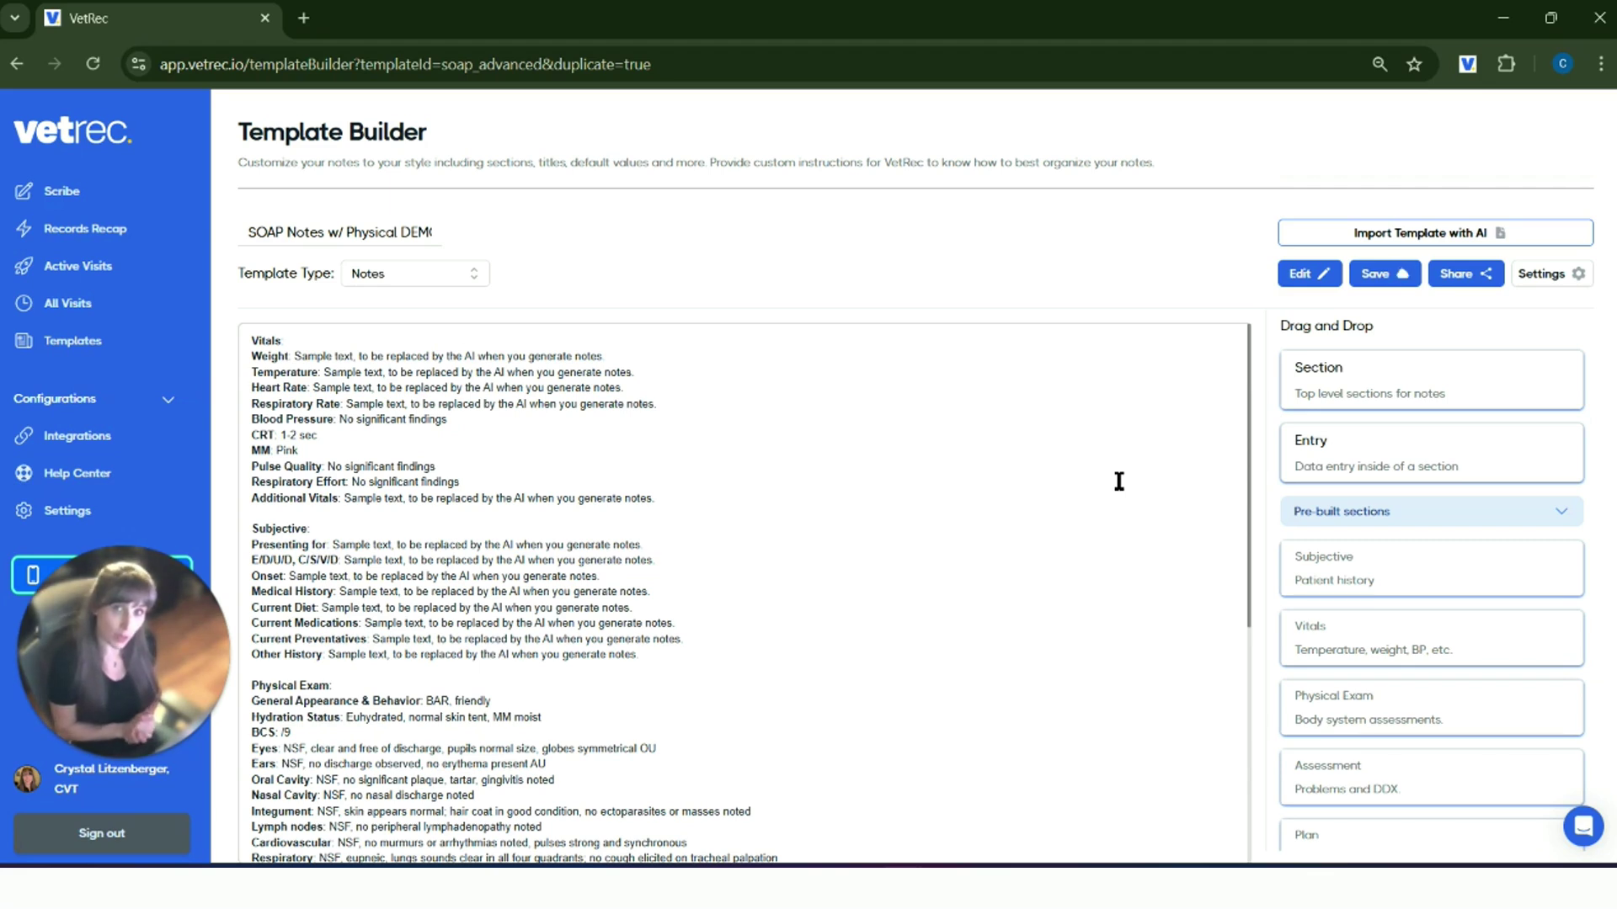
click(1583, 825)
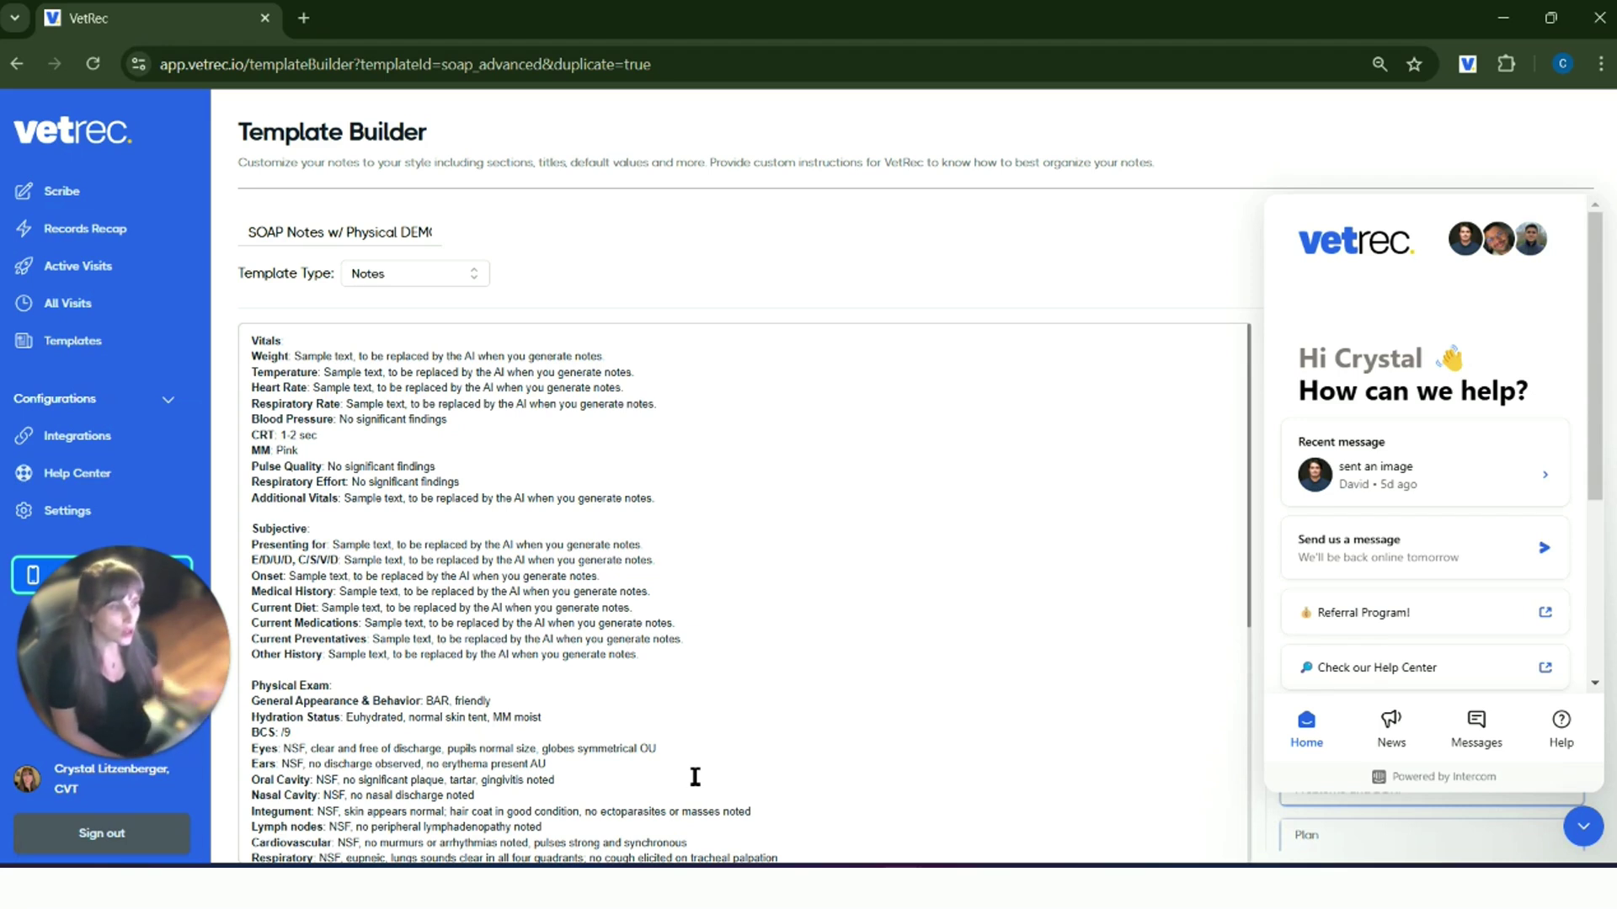
click(1481, 728)
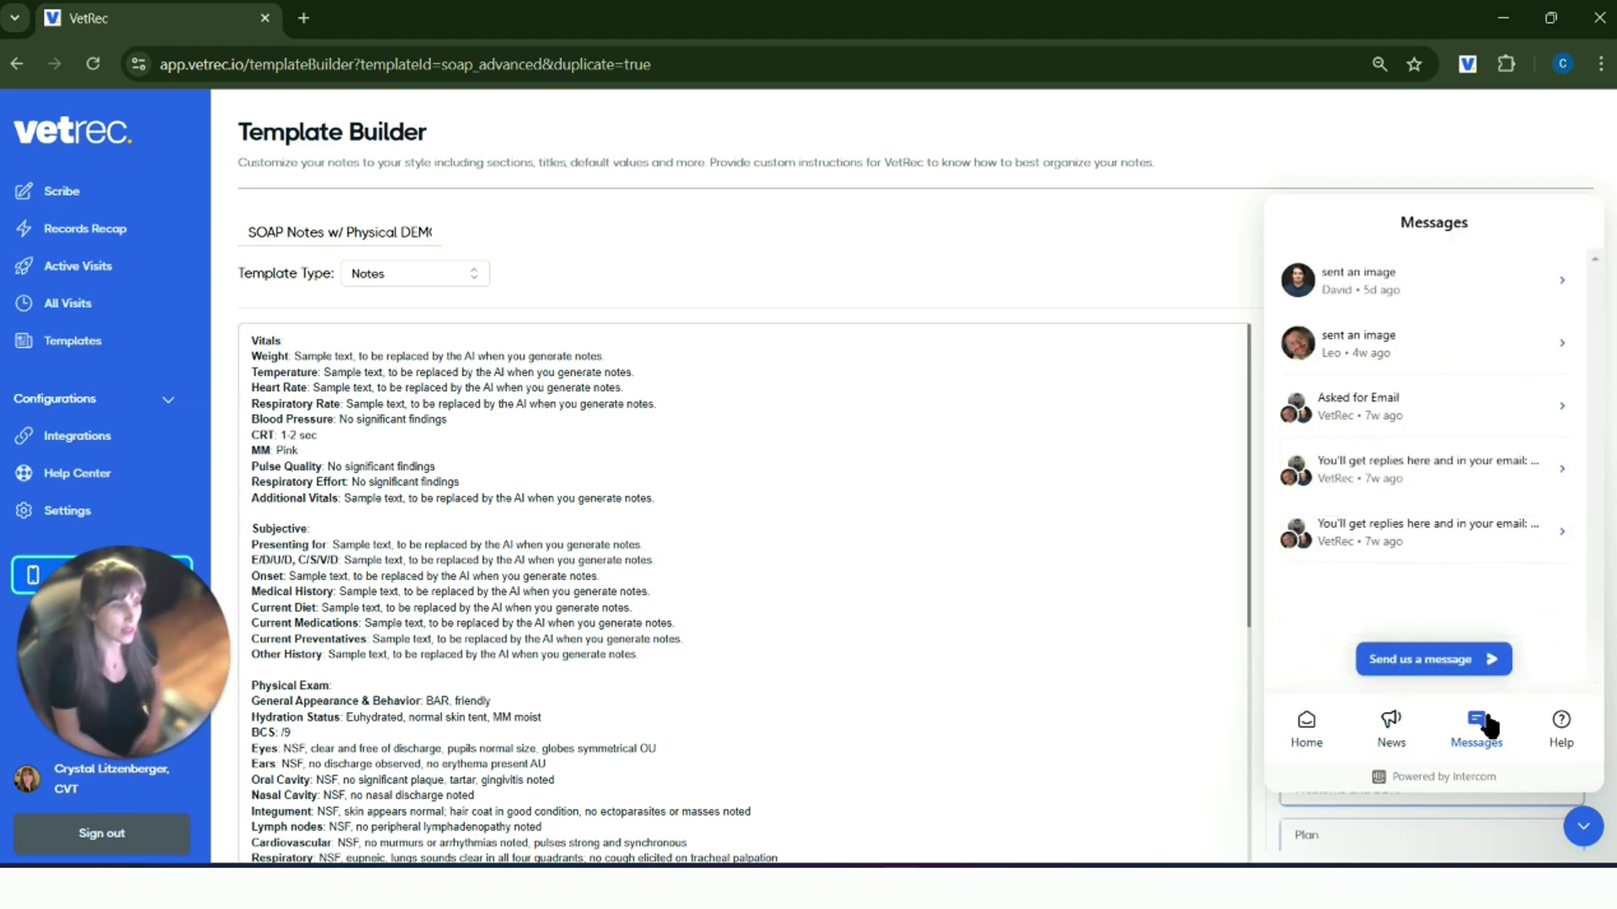